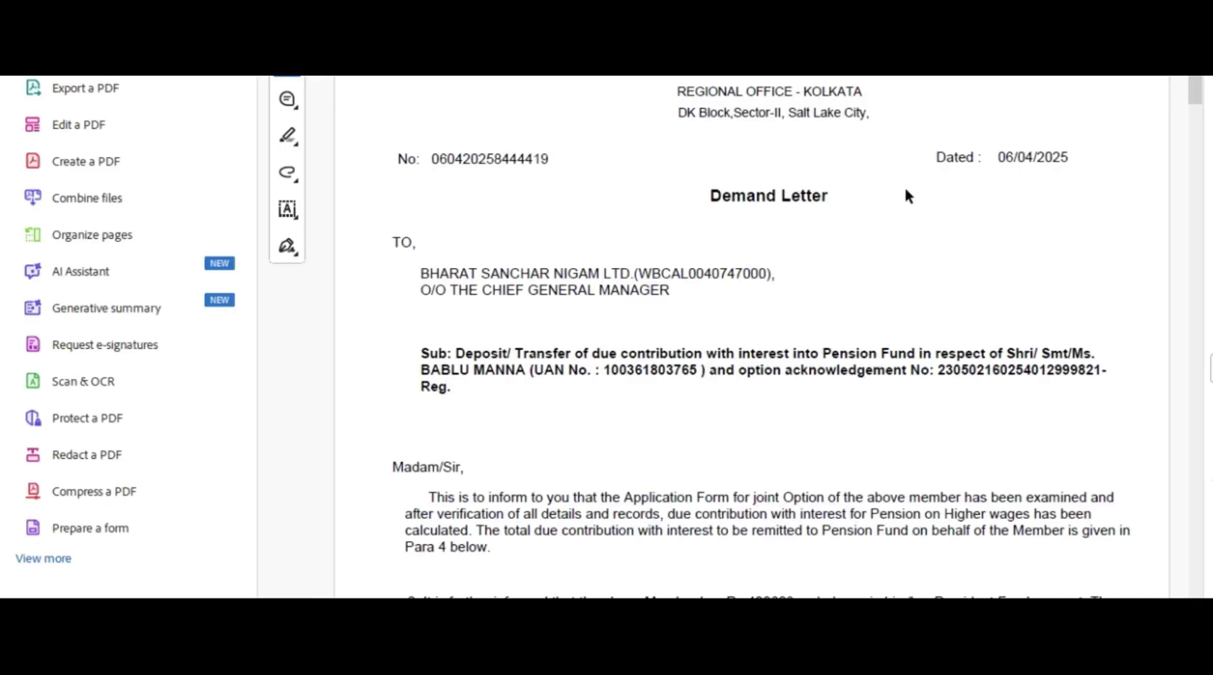
Review the demand letter's consent paragraphs and the month-wise table of due amounts with interest
scroll(904, 233, down, 15)
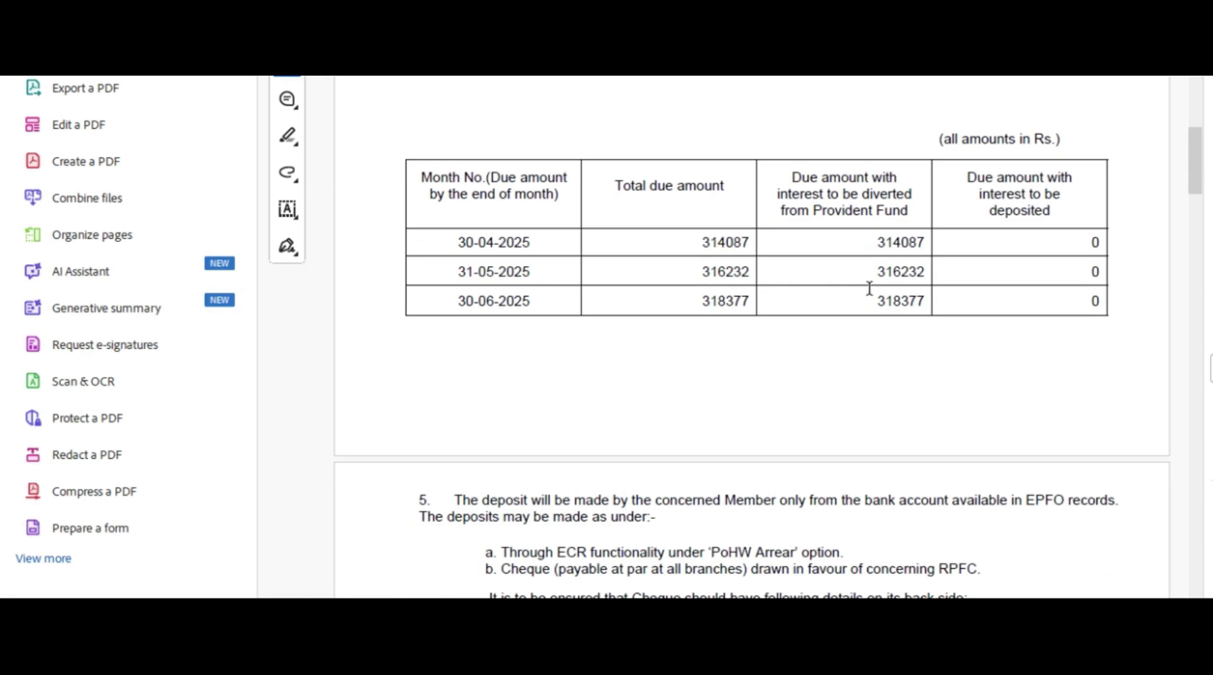
scroll(929, 294, up, 4)
scroll(920, 295, up, 11)
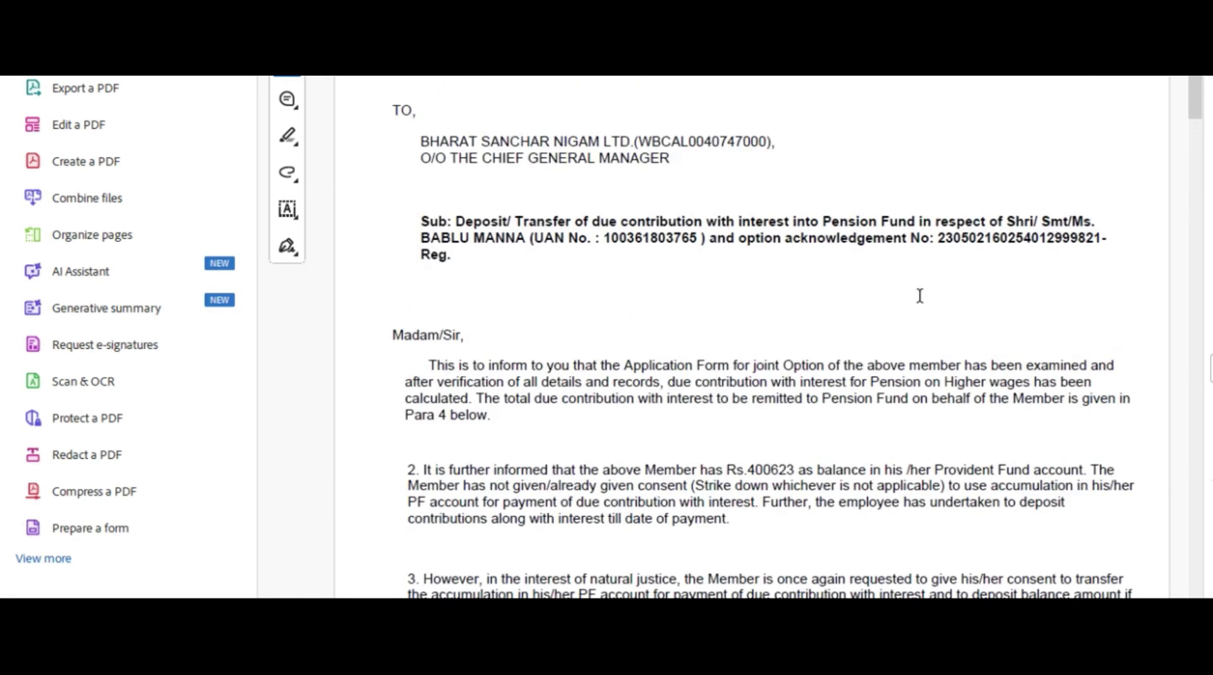
scroll(919, 295, down, 9)
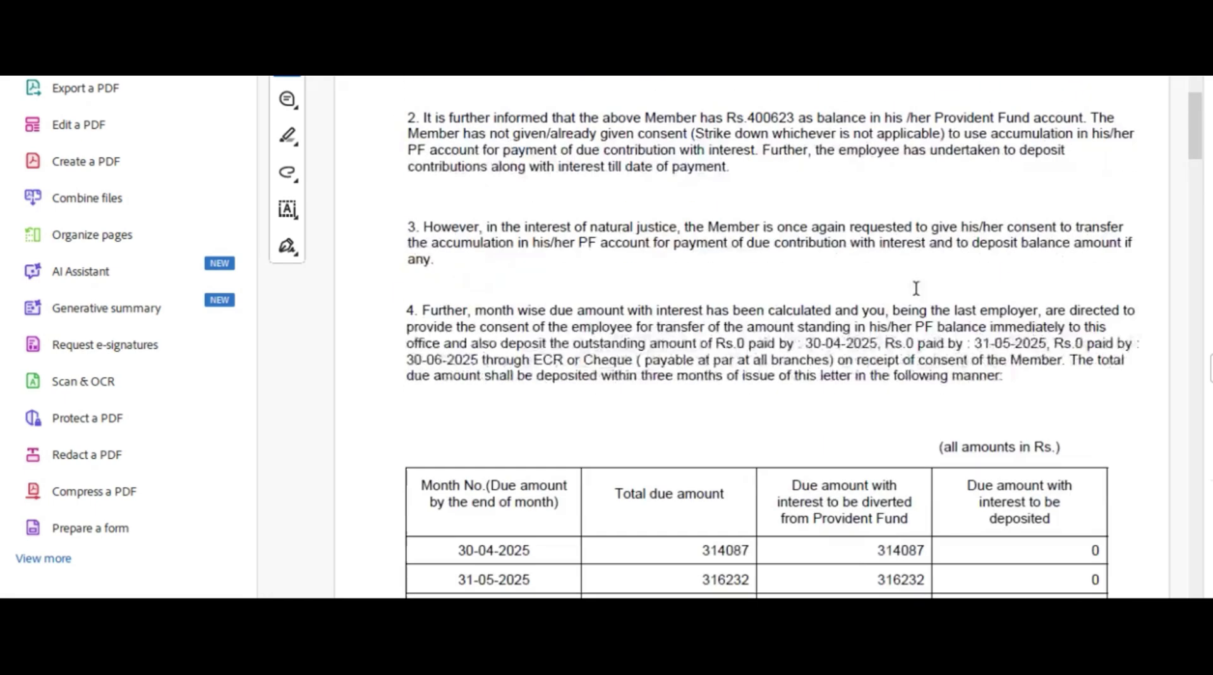
scroll(915, 258, down, 4)
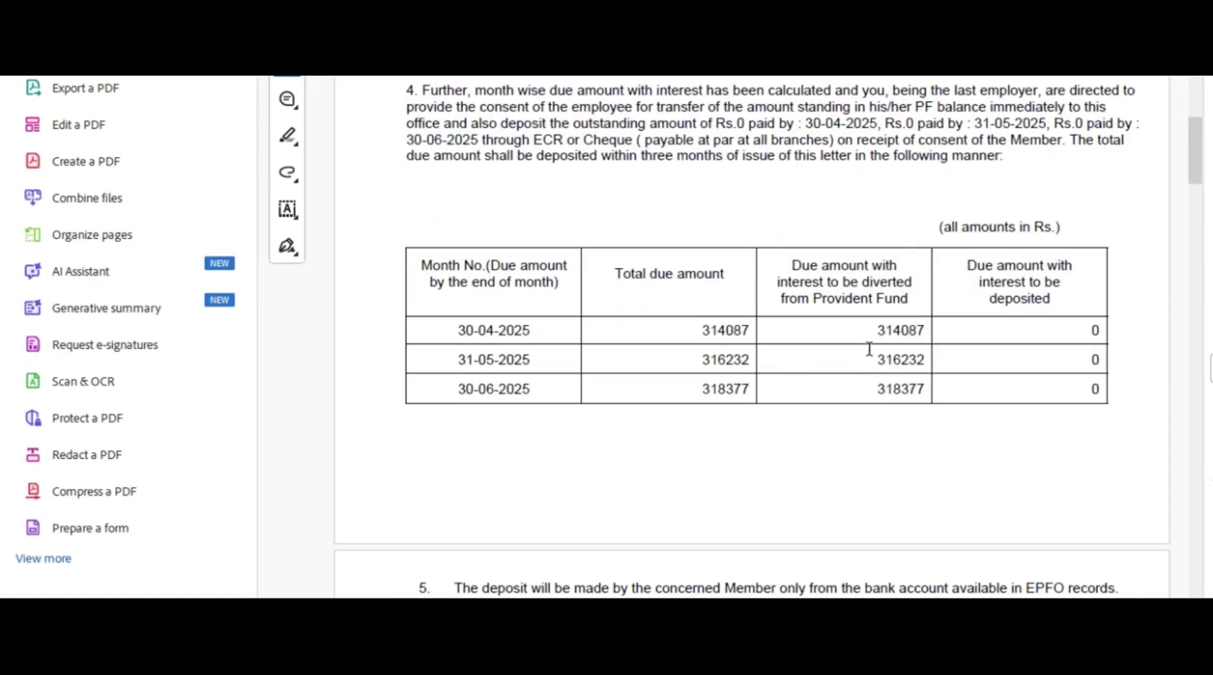
scroll(1018, 241, up, 13)
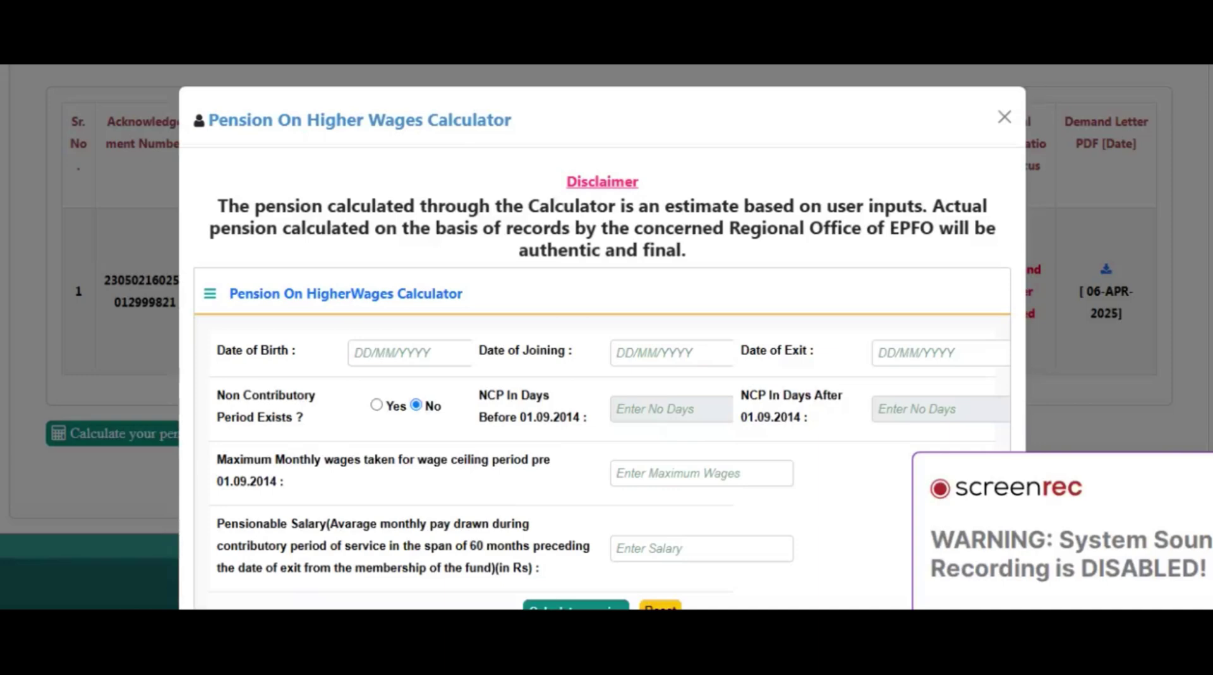
In the Pension On Higher Wages Calculator, set the pre-01.09.2014 maximum monthly wages to 15000 and the pensionable salary to 40000
scroll(717, 413, down, 3)
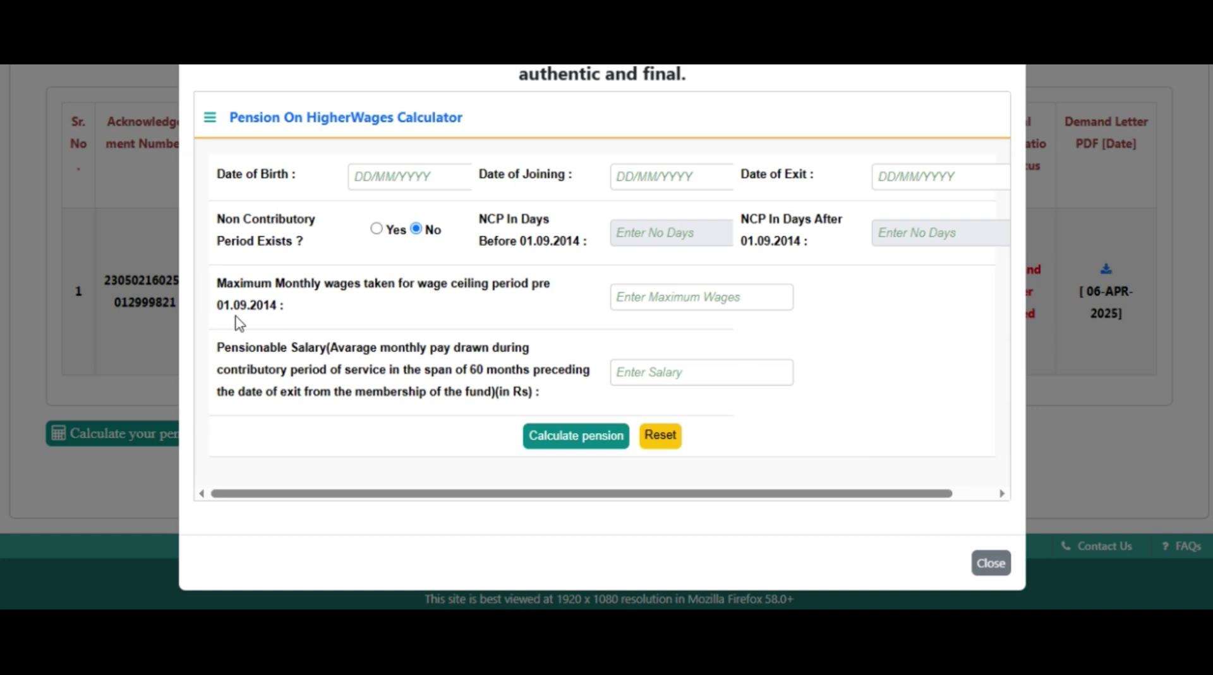
drag(239, 316, 281, 315)
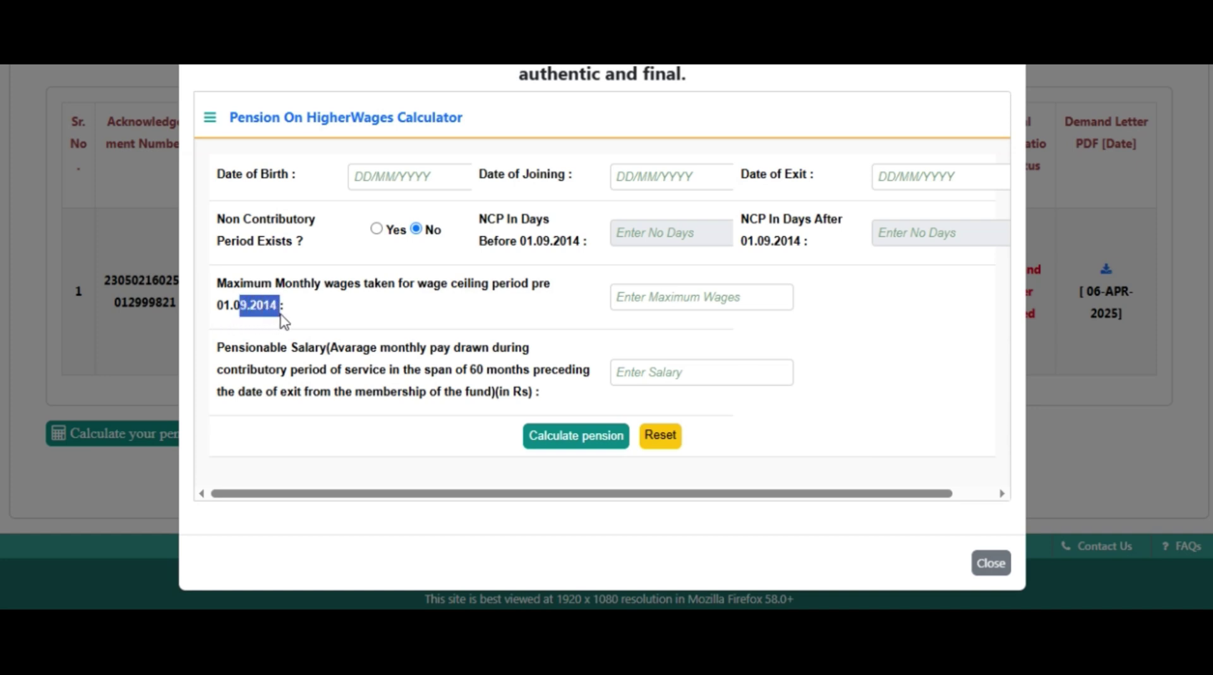
click(381, 315)
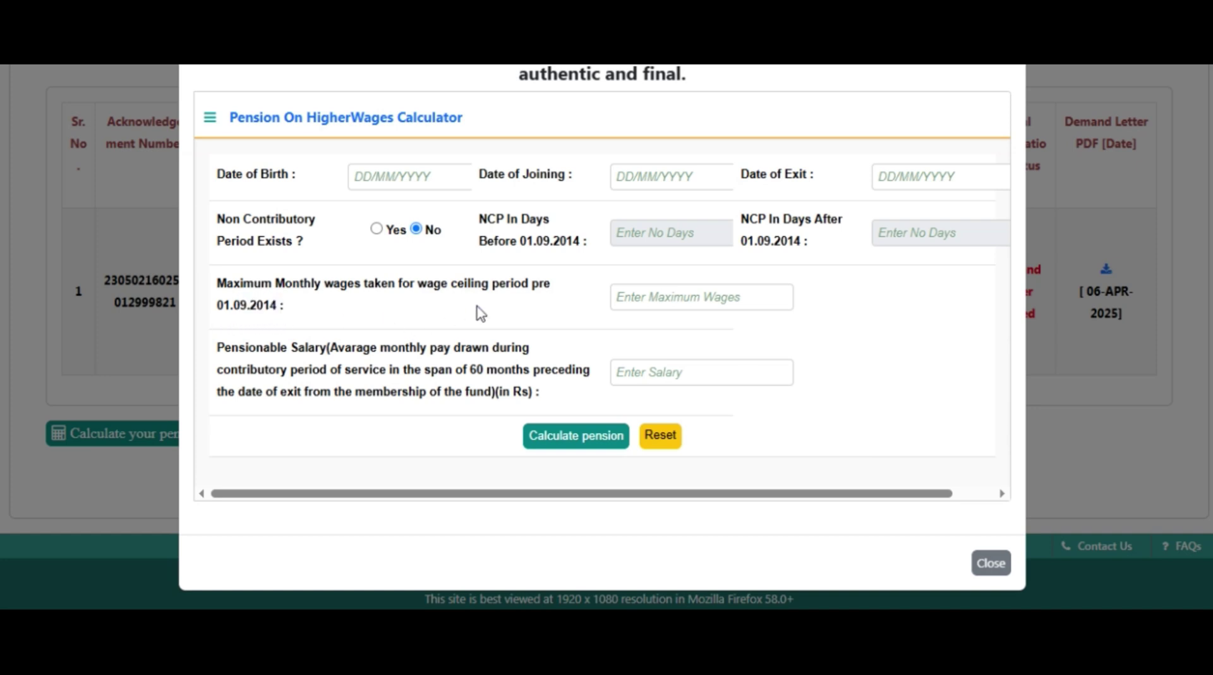
click(637, 296)
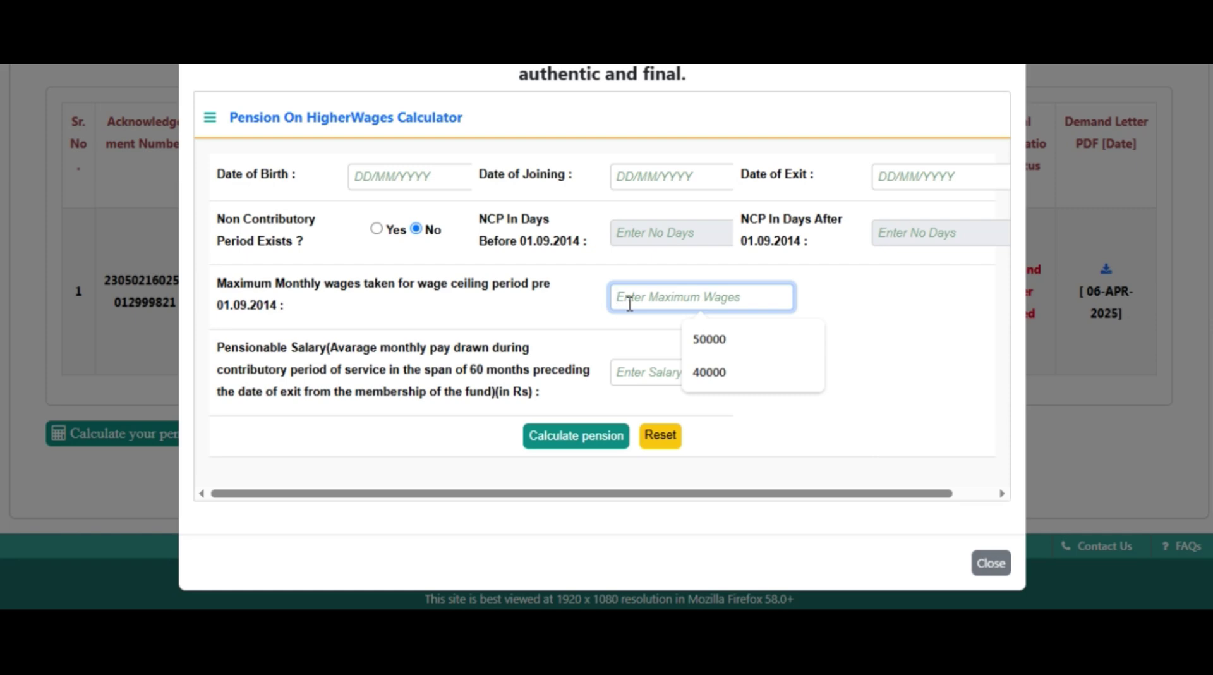
text(15000)
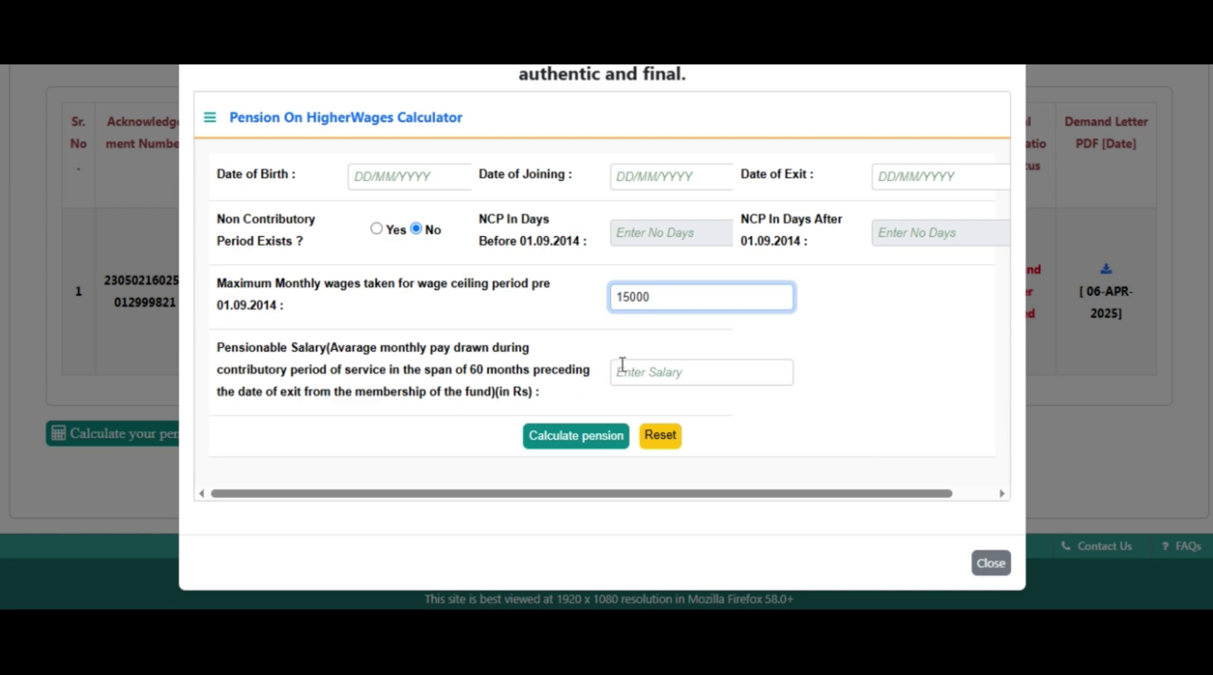
click(664, 372)
text(4000)
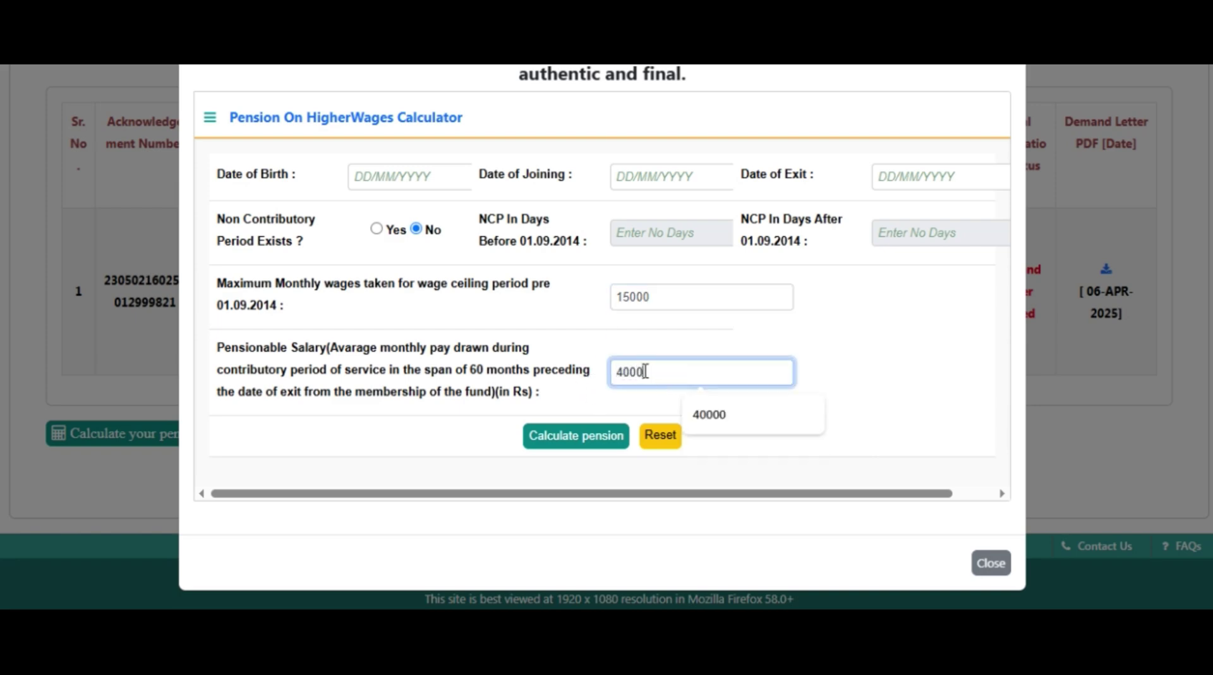
text(0)
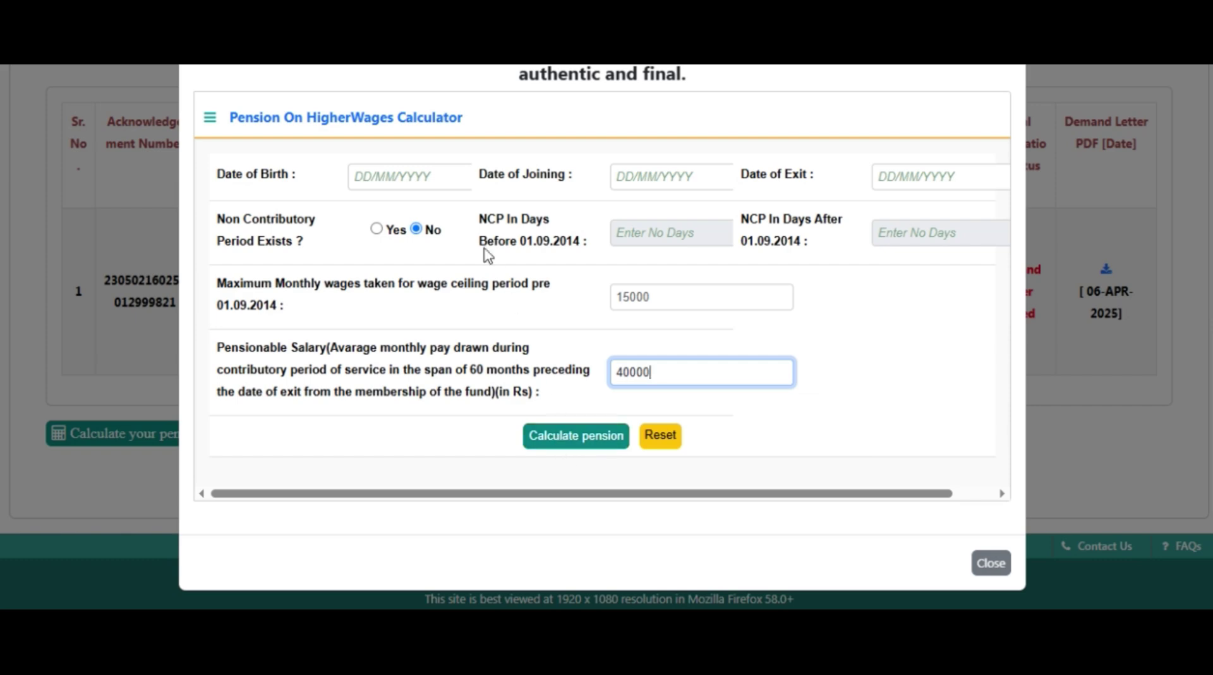
Enter the member's date of birth in the pension calculator
click(393, 175)
click(460, 204)
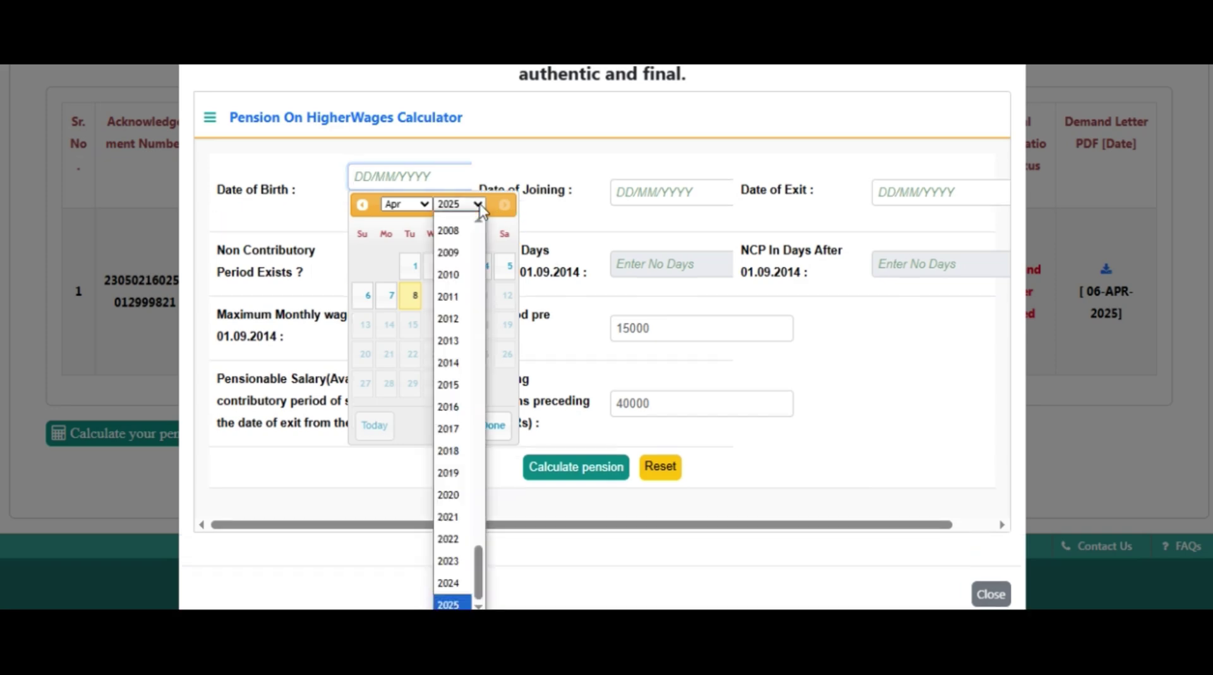
scroll(460, 247, up, 1)
drag(475, 582, 481, 425)
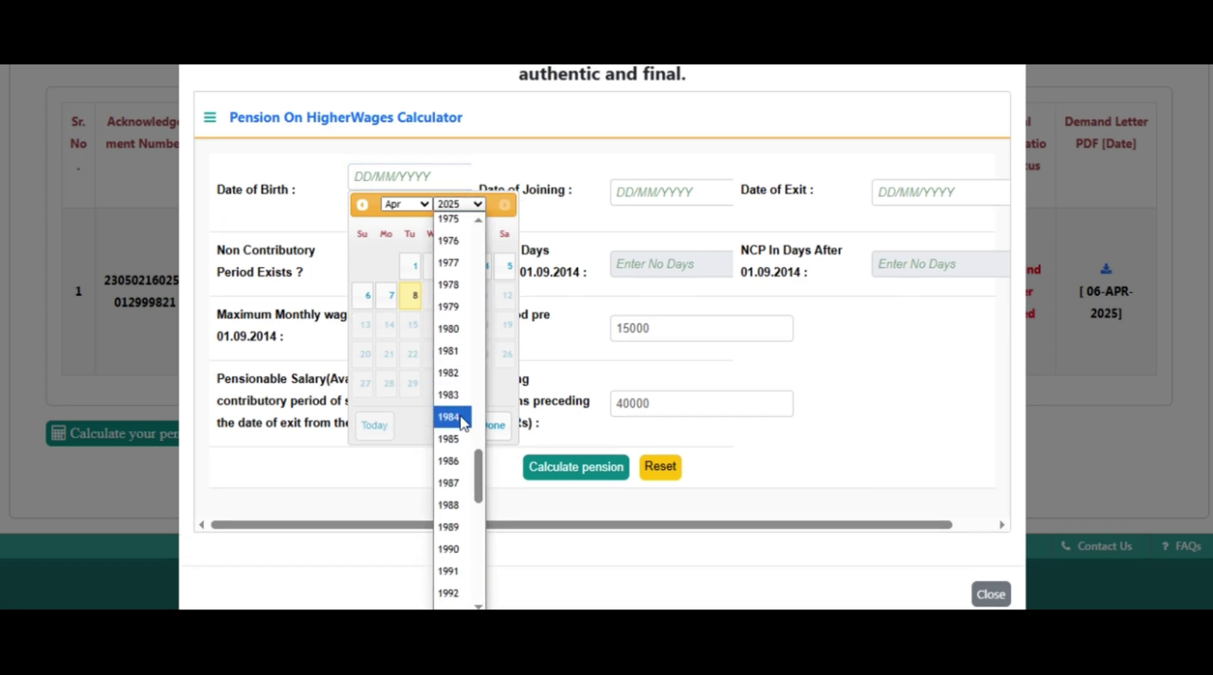
click(452, 394)
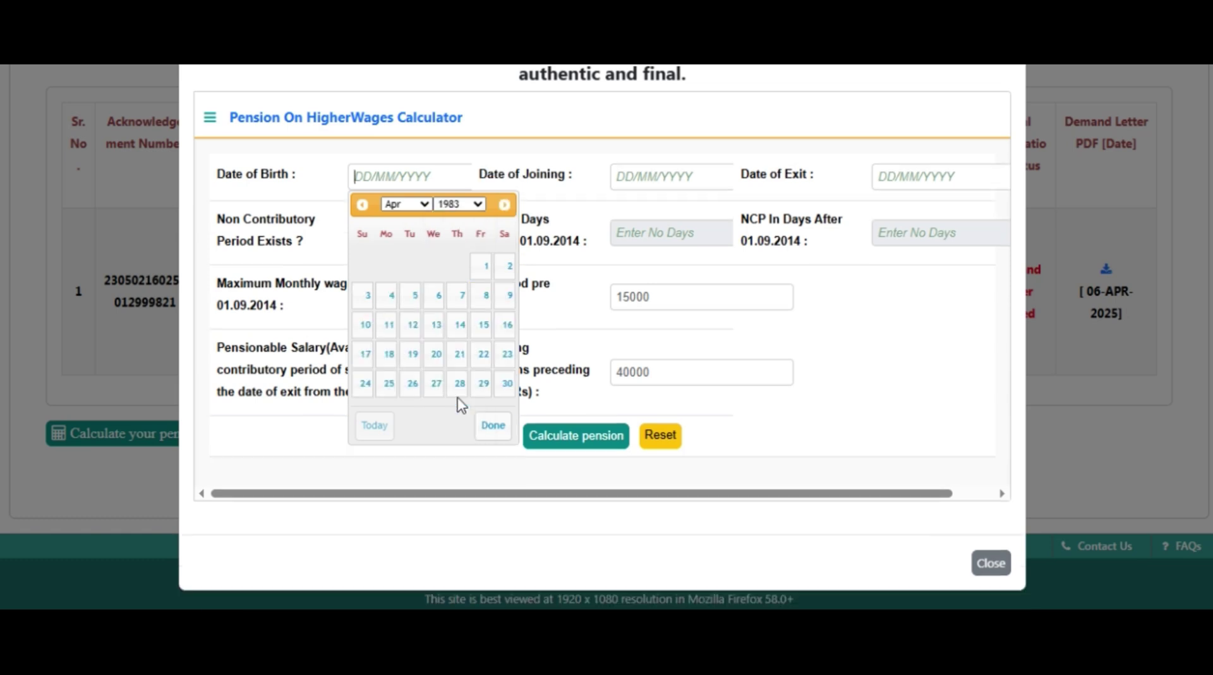
click(417, 204)
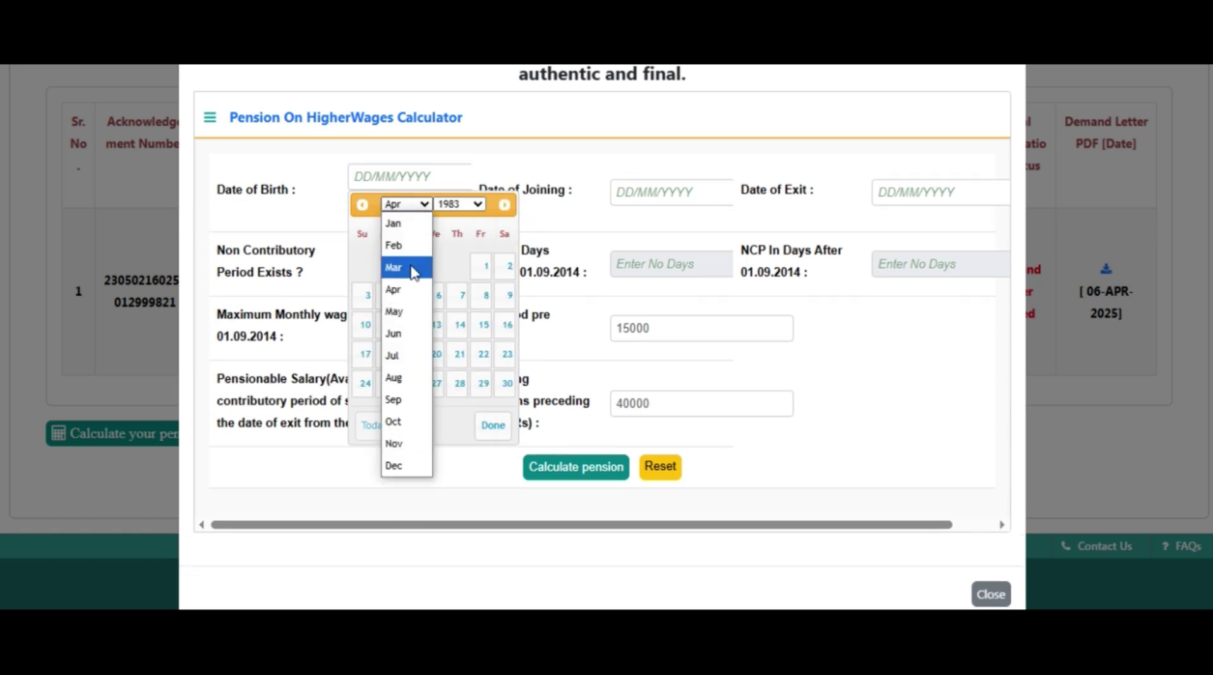
click(411, 332)
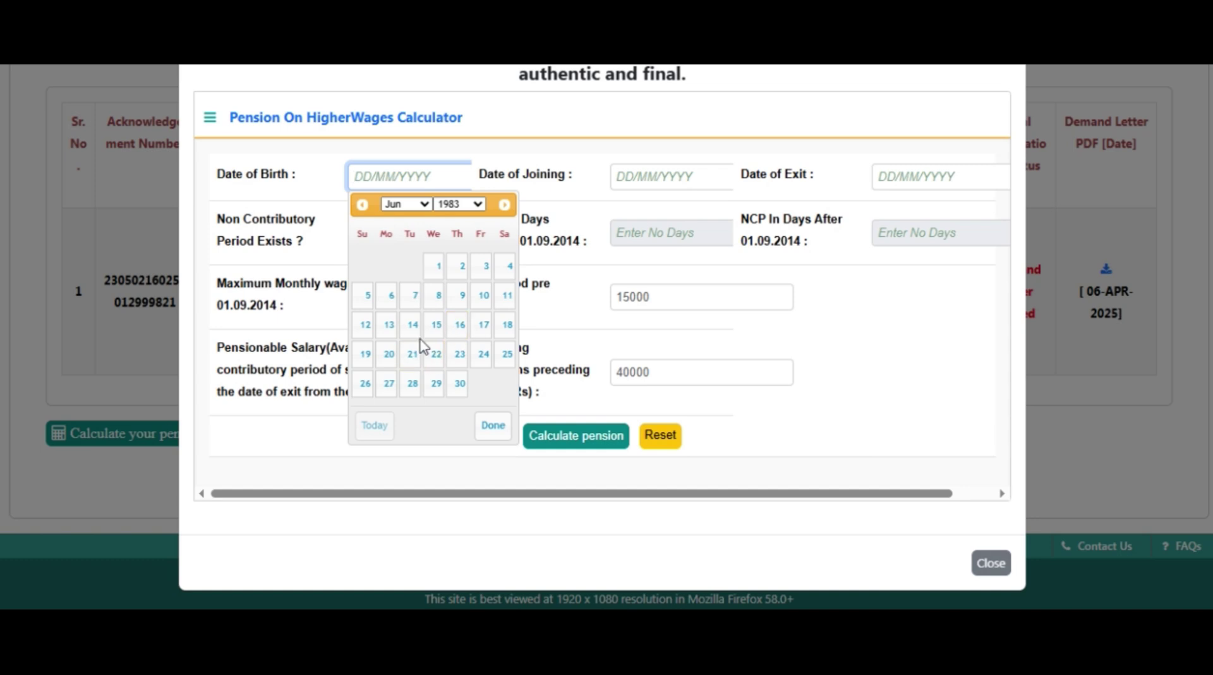
click(435, 324)
Set the date of joining to 17/02/2009
click(646, 177)
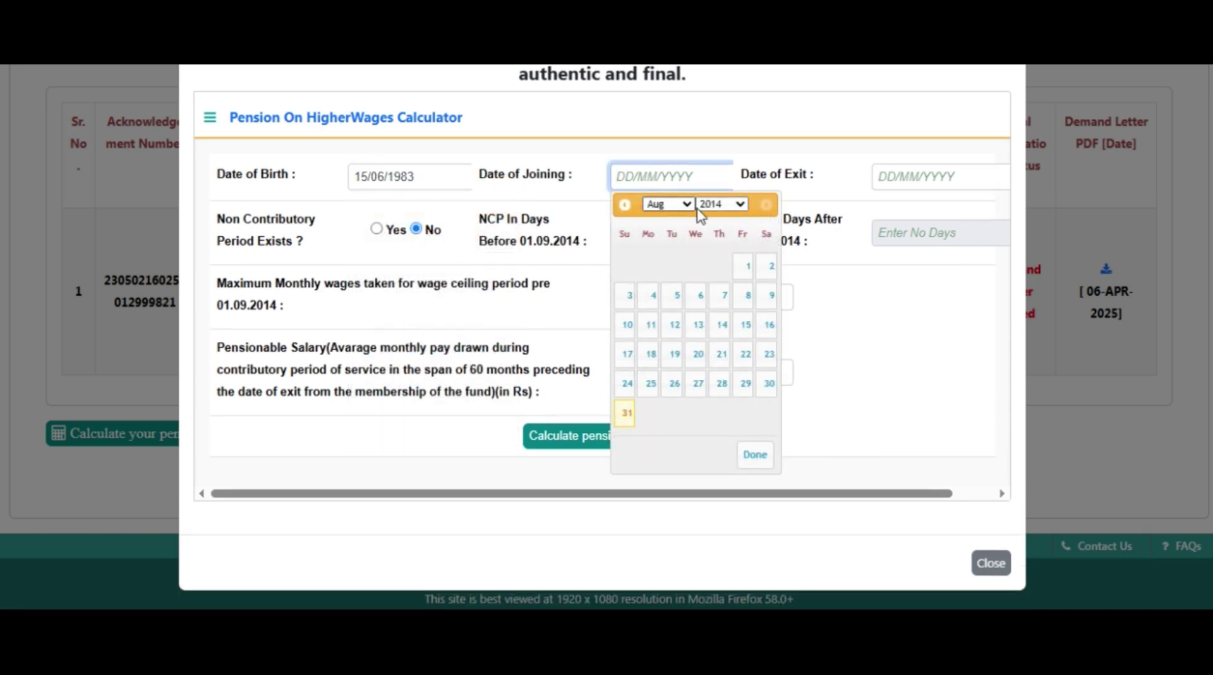
click(738, 203)
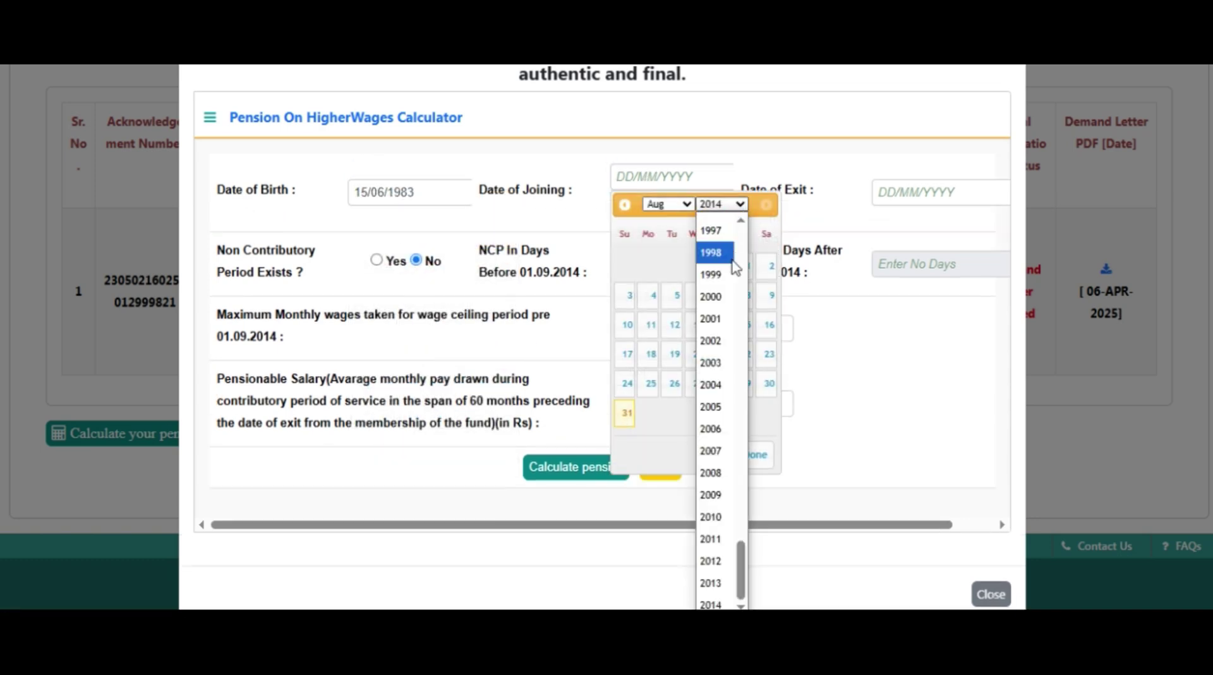
click(712, 496)
click(667, 203)
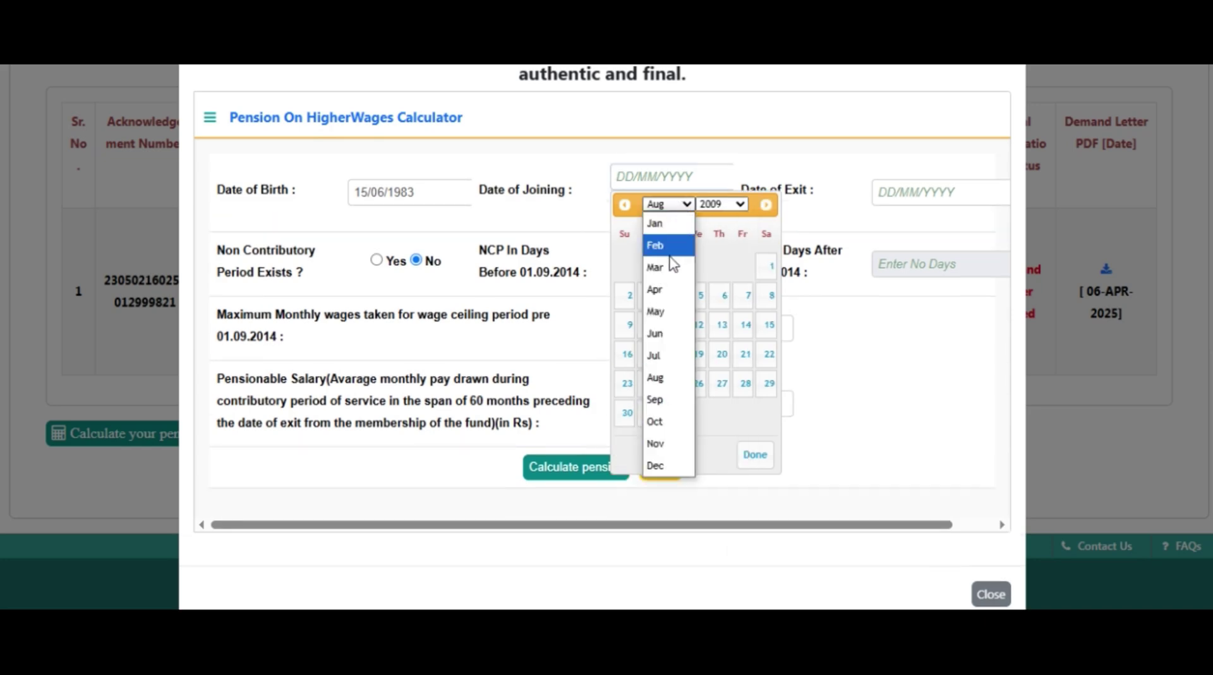
click(674, 246)
click(674, 325)
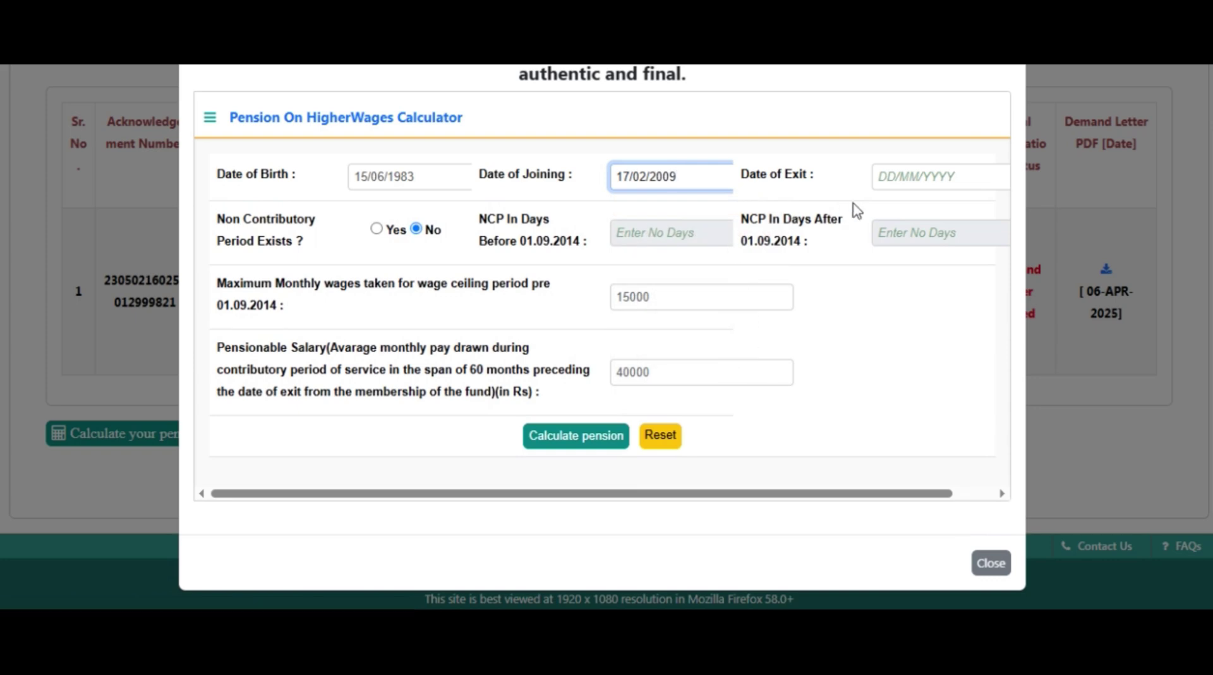
Set the date of exit to 08/04/2025 and calculate the pension
click(891, 177)
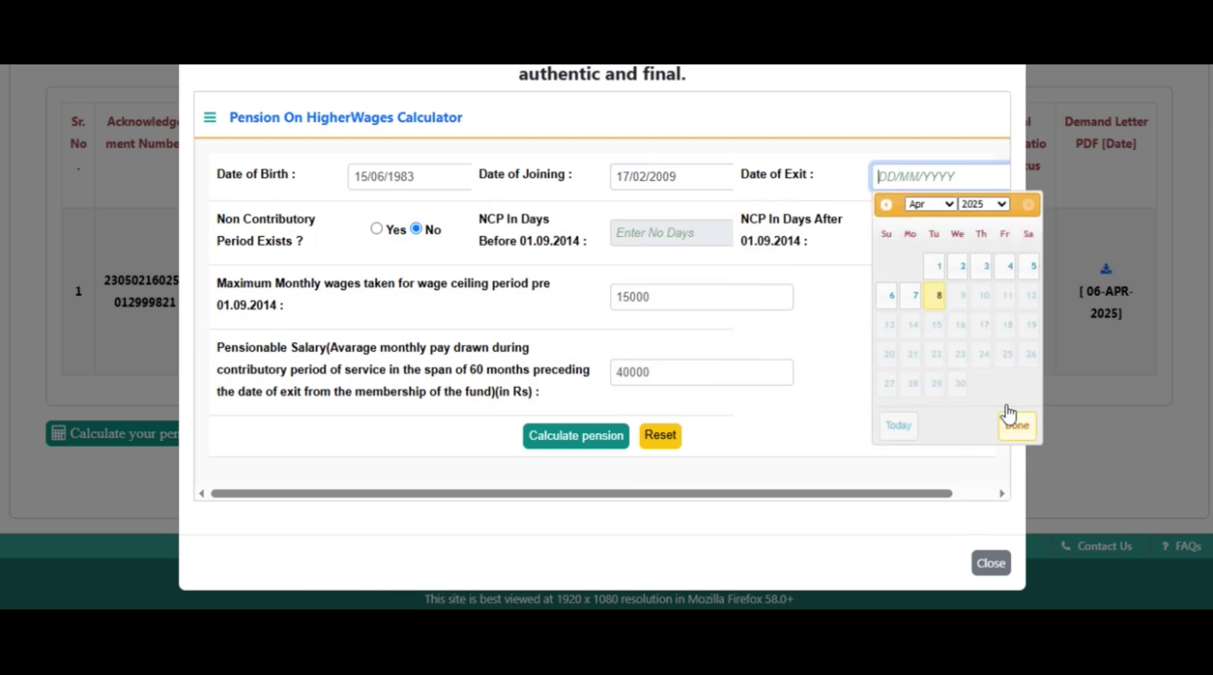
click(937, 310)
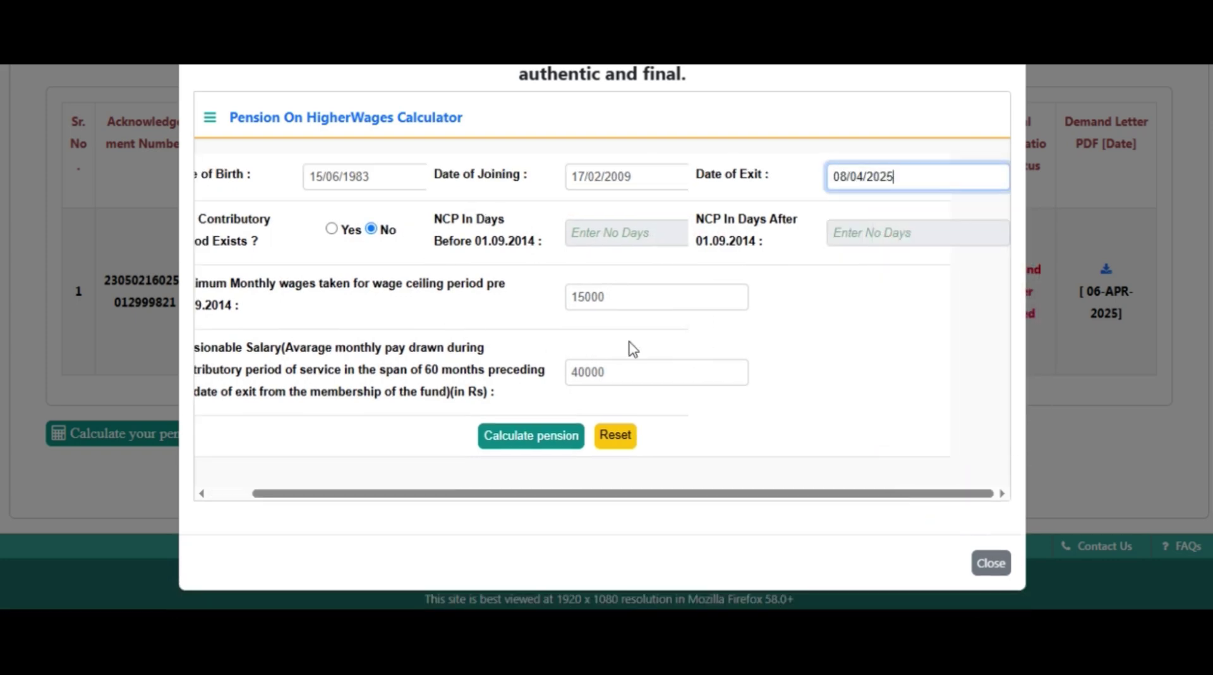
scroll(690, 415, up, 2)
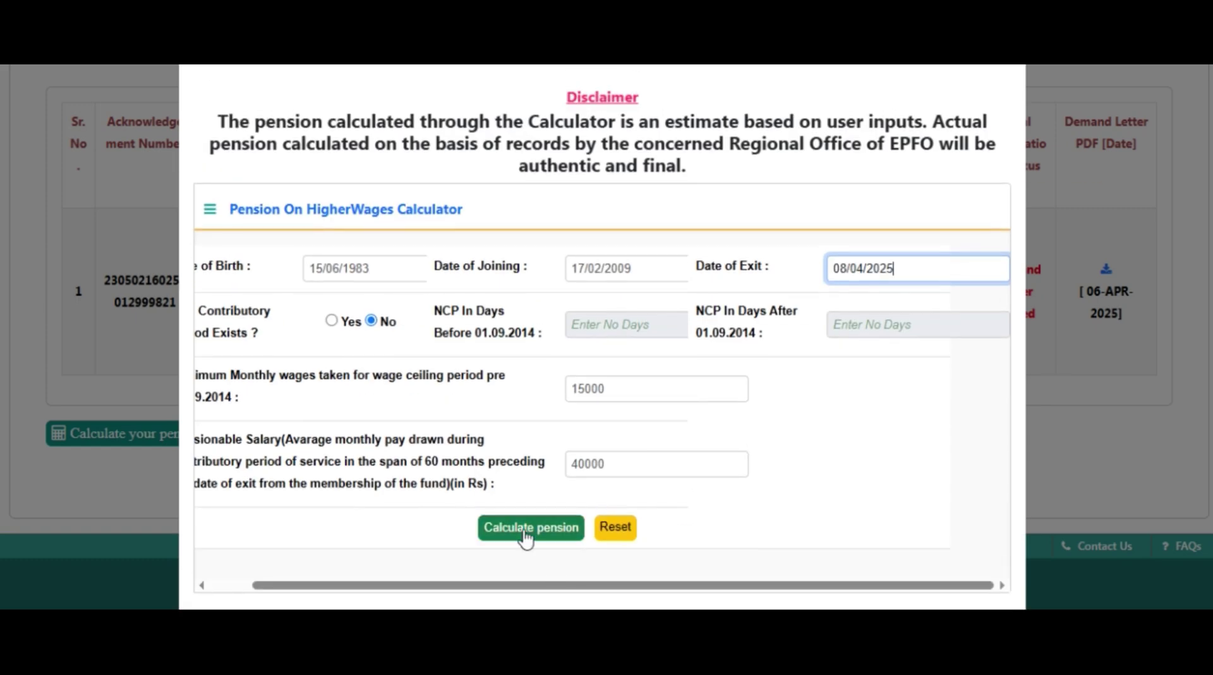
click(524, 534)
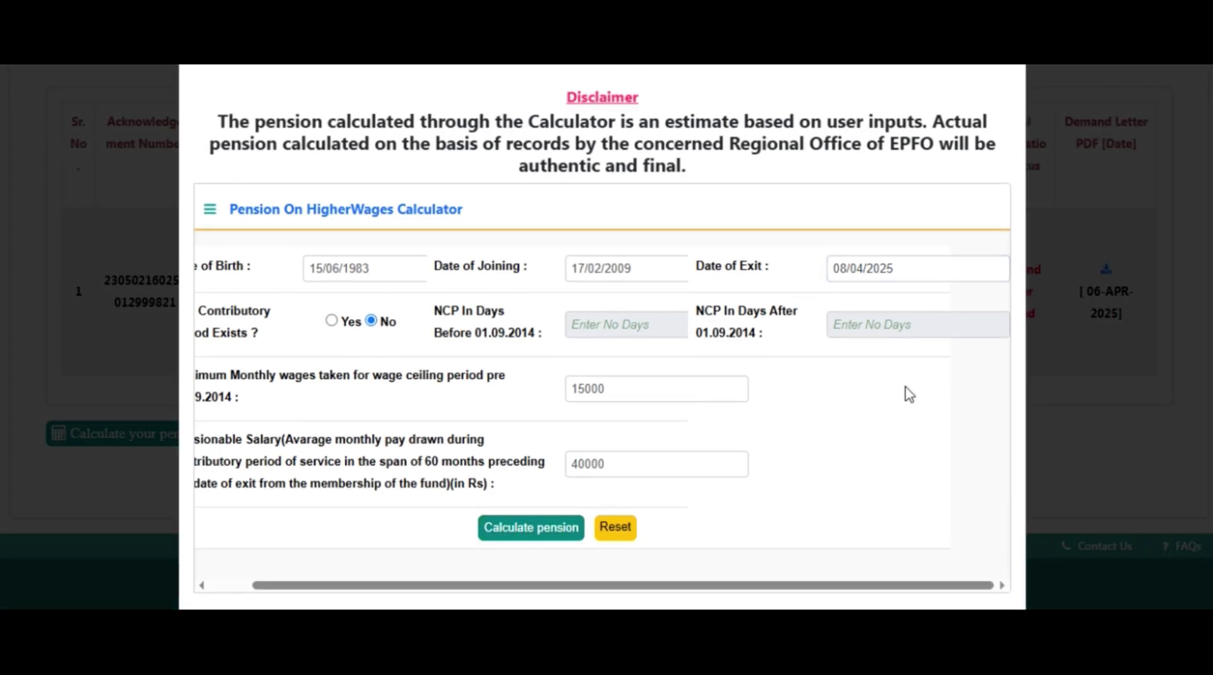
Examine the calculation summary, including the service periods, pensionable salary and total pension formula
scroll(633, 496, down, 5)
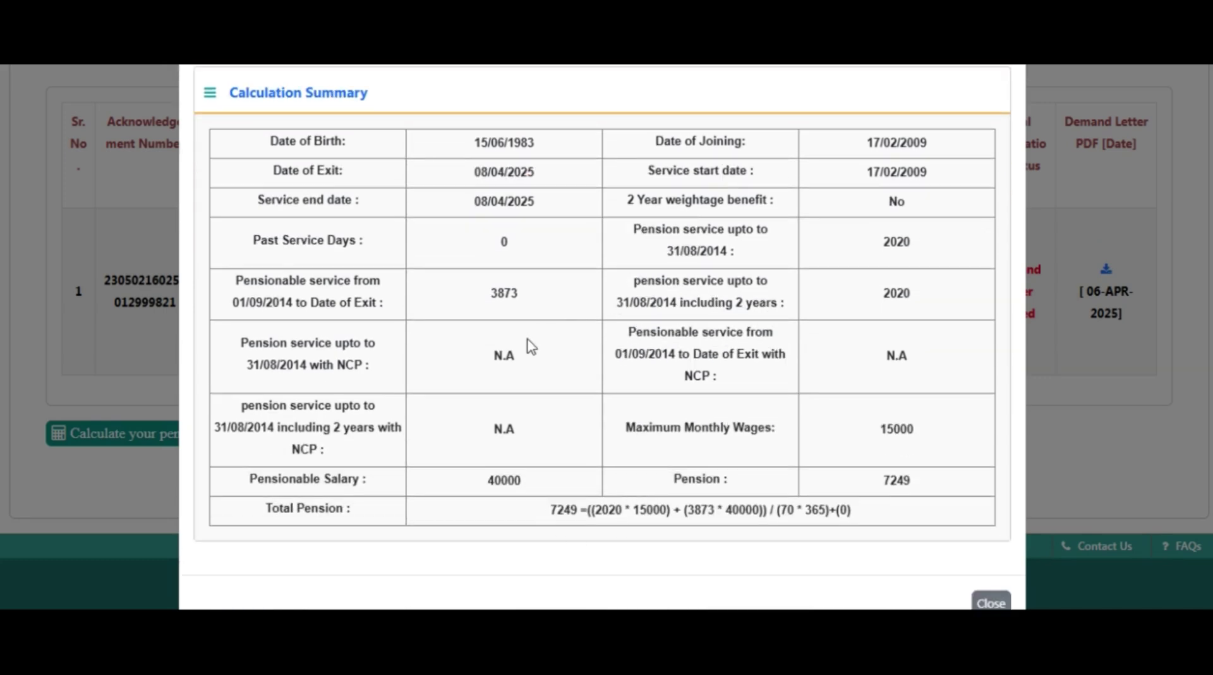
scroll(499, 379, up, 2)
scroll(639, 368, up, 3)
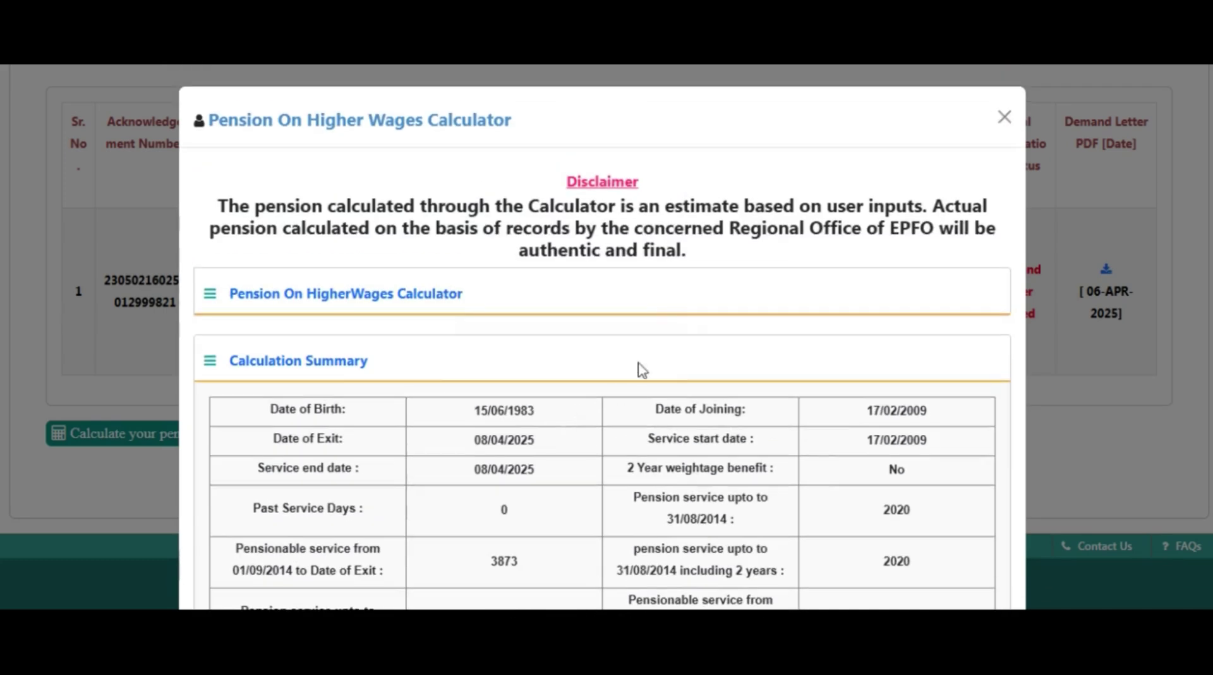
scroll(673, 394, down, 3)
scroll(671, 397, down, 2)
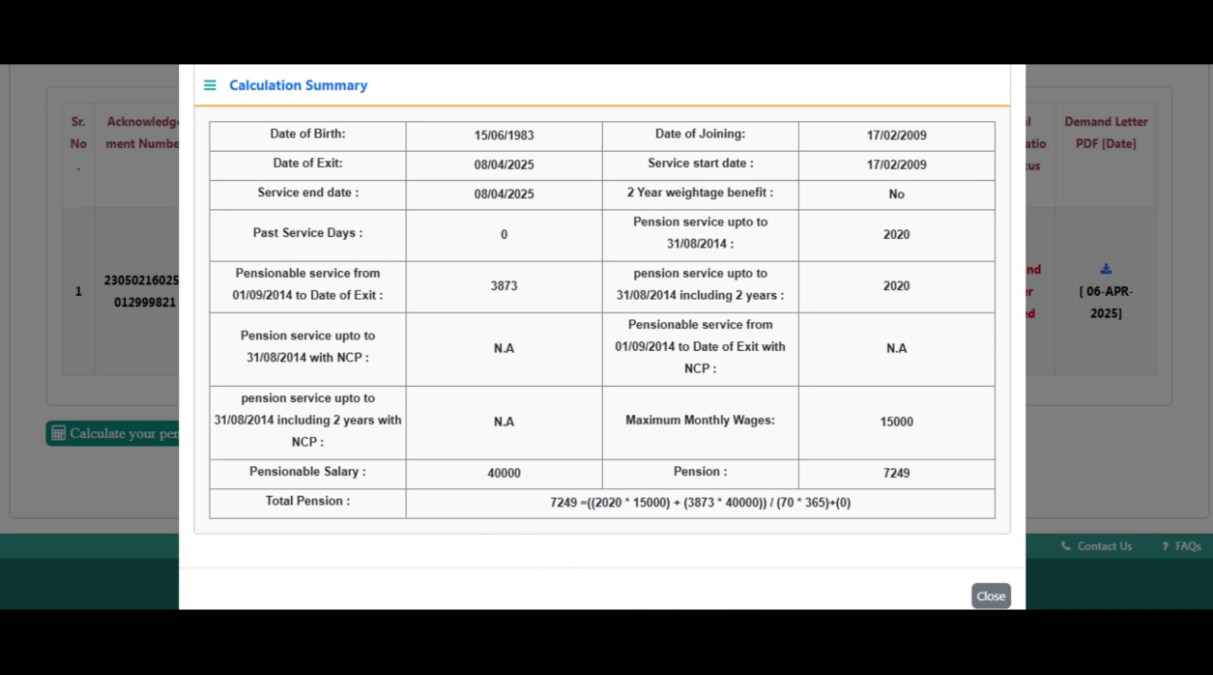
scroll(918, 556, up, 3)
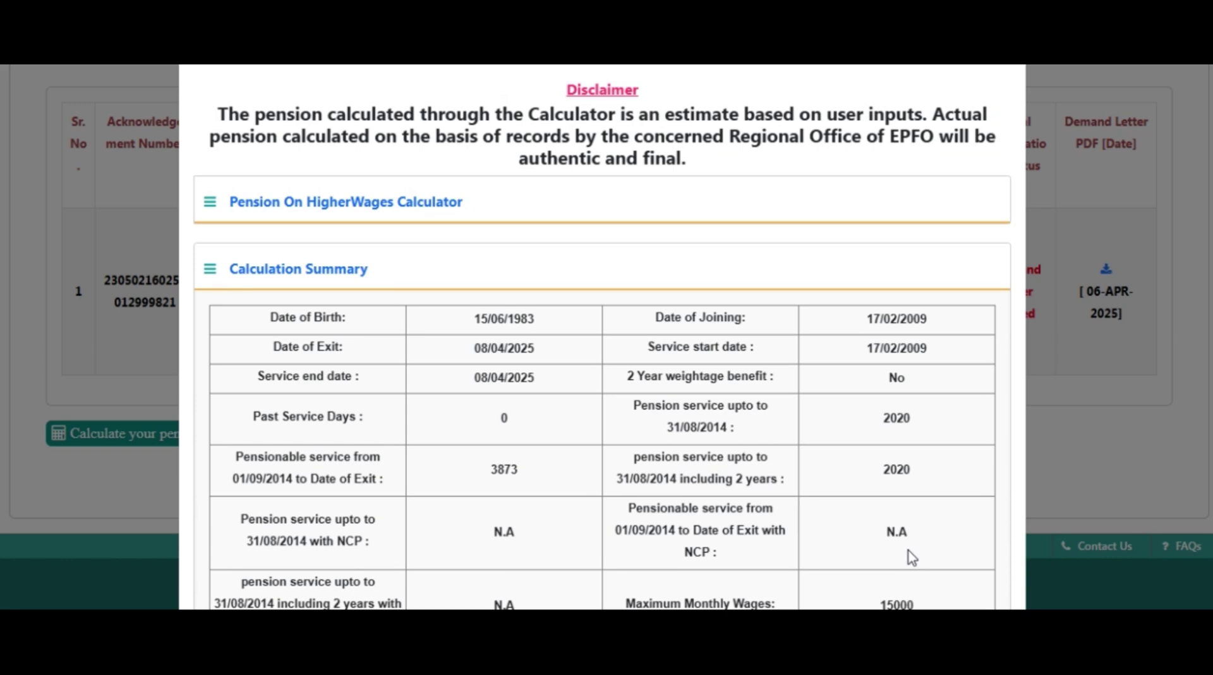
scroll(763, 312, down, 3)
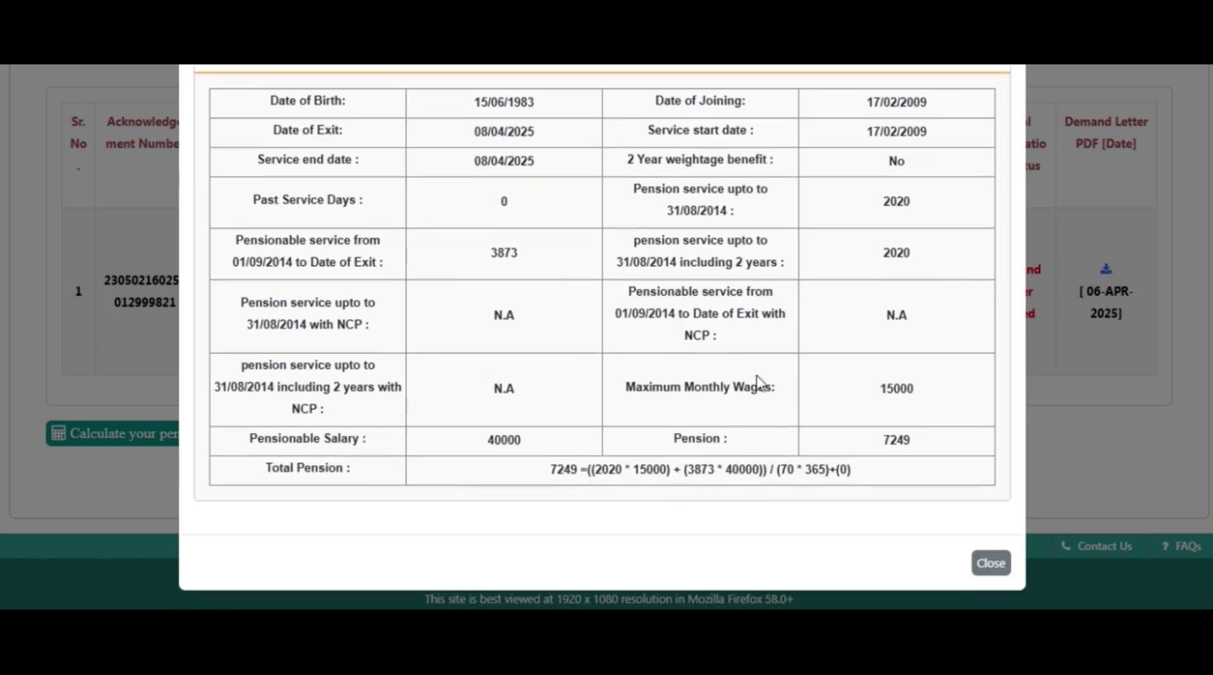
scroll(788, 381, up, 2)
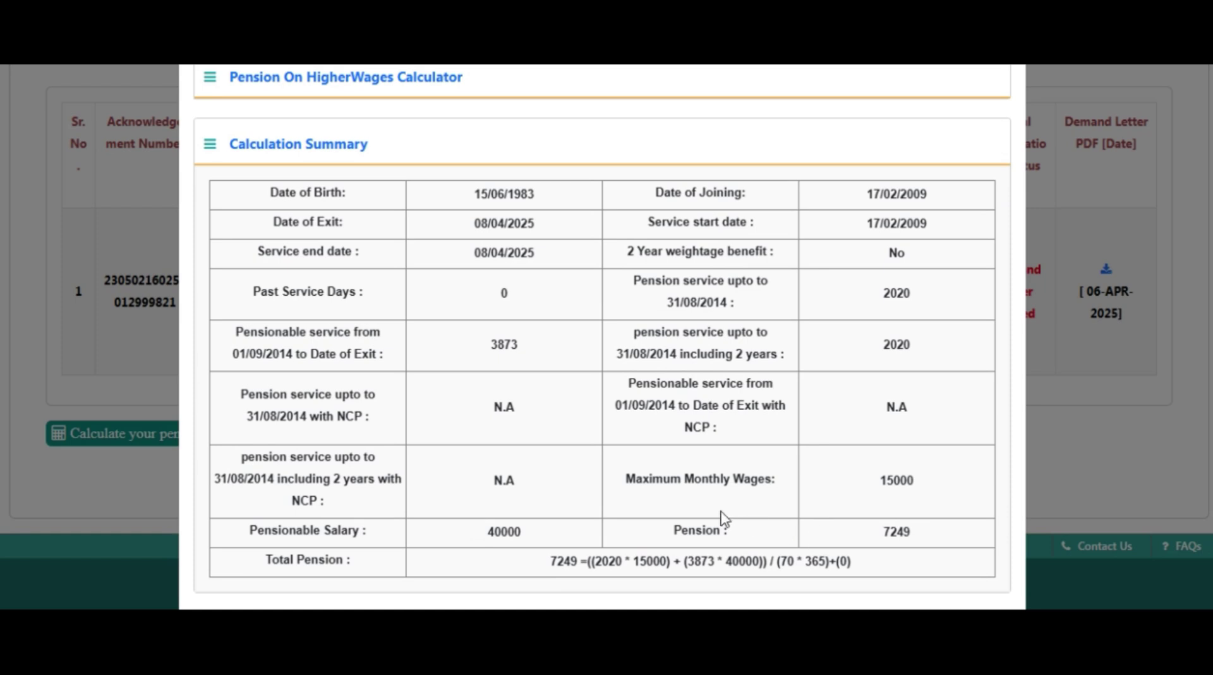
scroll(932, 553, down, 2)
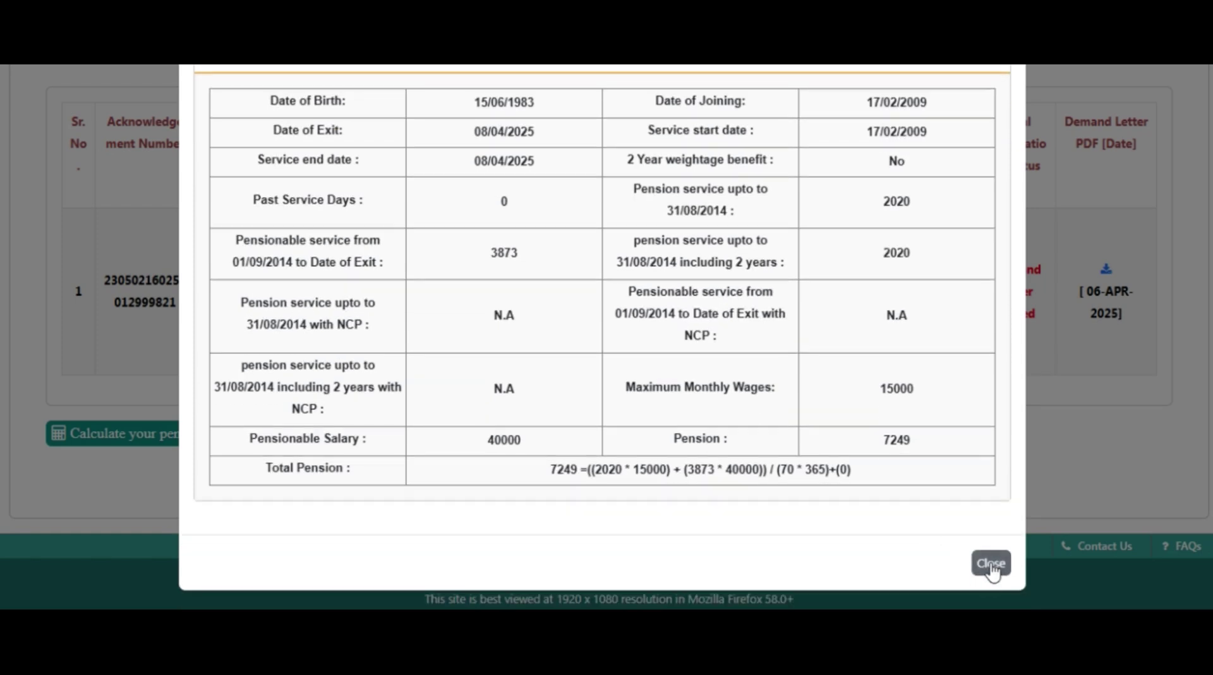
Close the calculation summary and confirm exiting the pension calculator
click(990, 564)
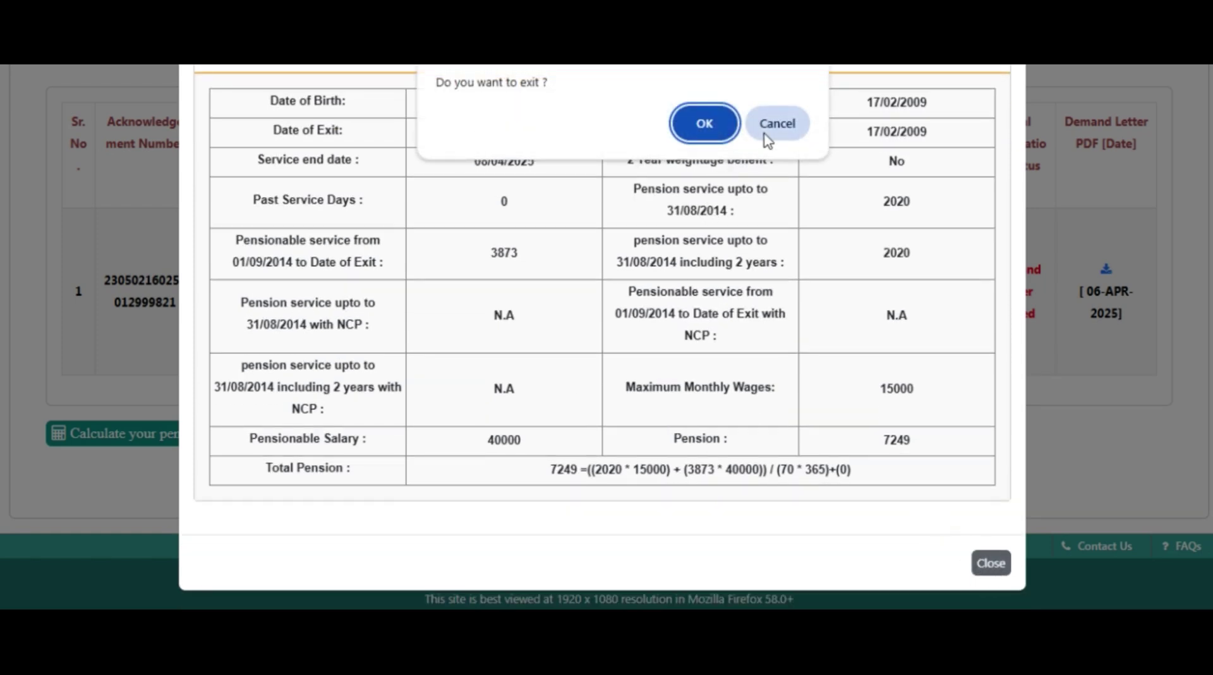
click(777, 124)
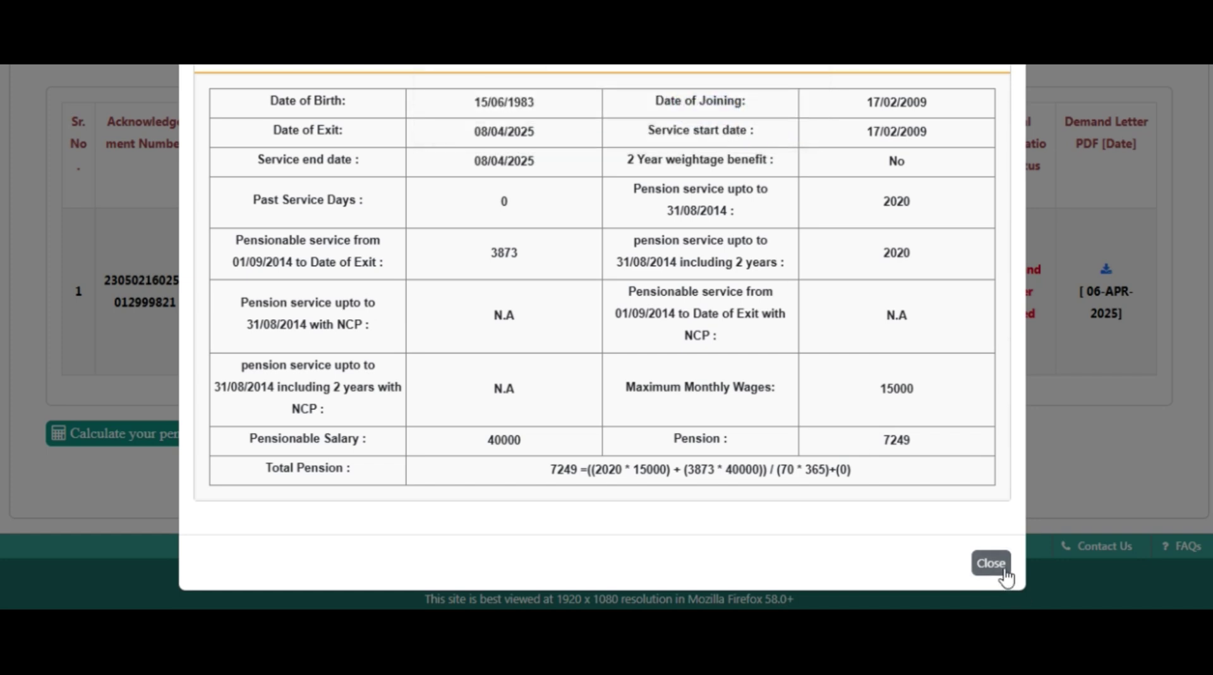
scroll(817, 420, up, 2)
scroll(817, 420, down, 2)
click(993, 562)
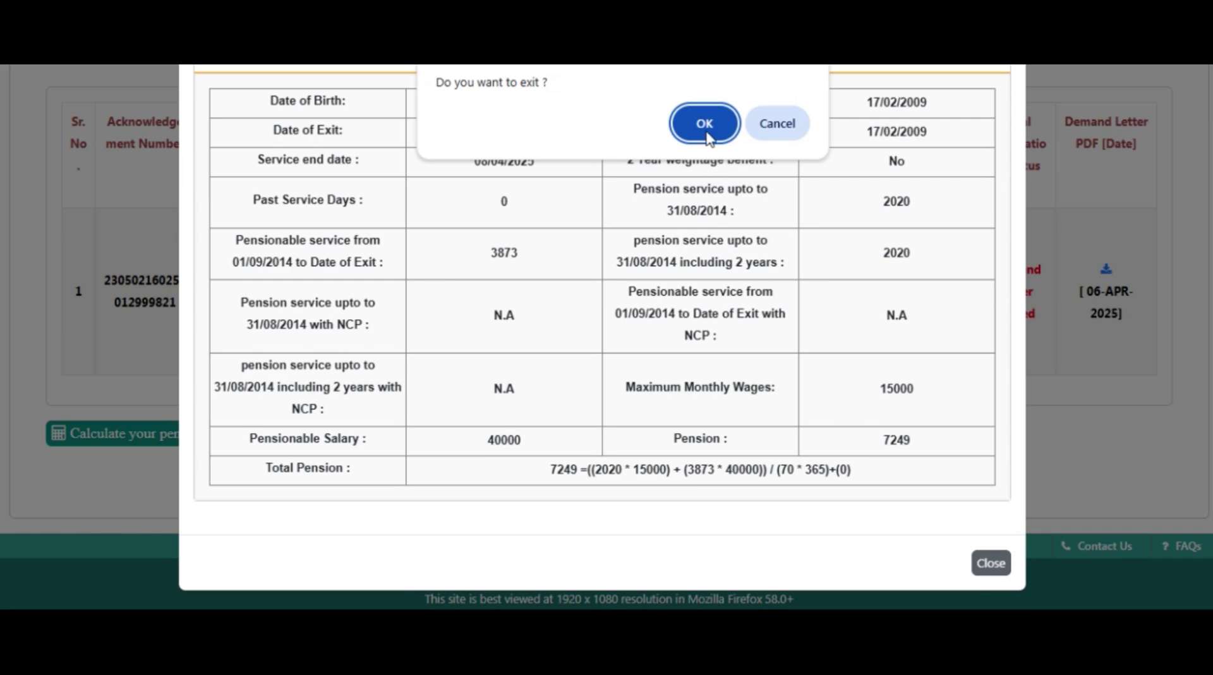
click(725, 121)
Reopen the pension calculator and review the pre-01.09.2014 maximum monthly wages and pensionable salary fields
click(96, 437)
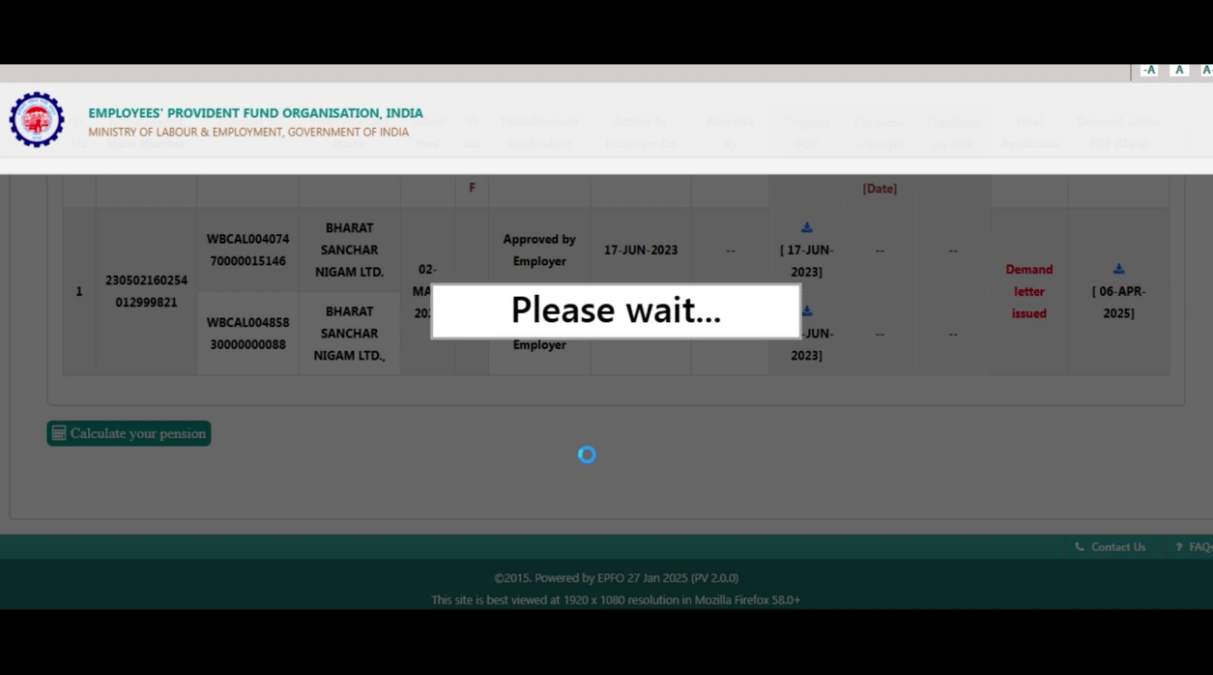
scroll(592, 463, down, 3)
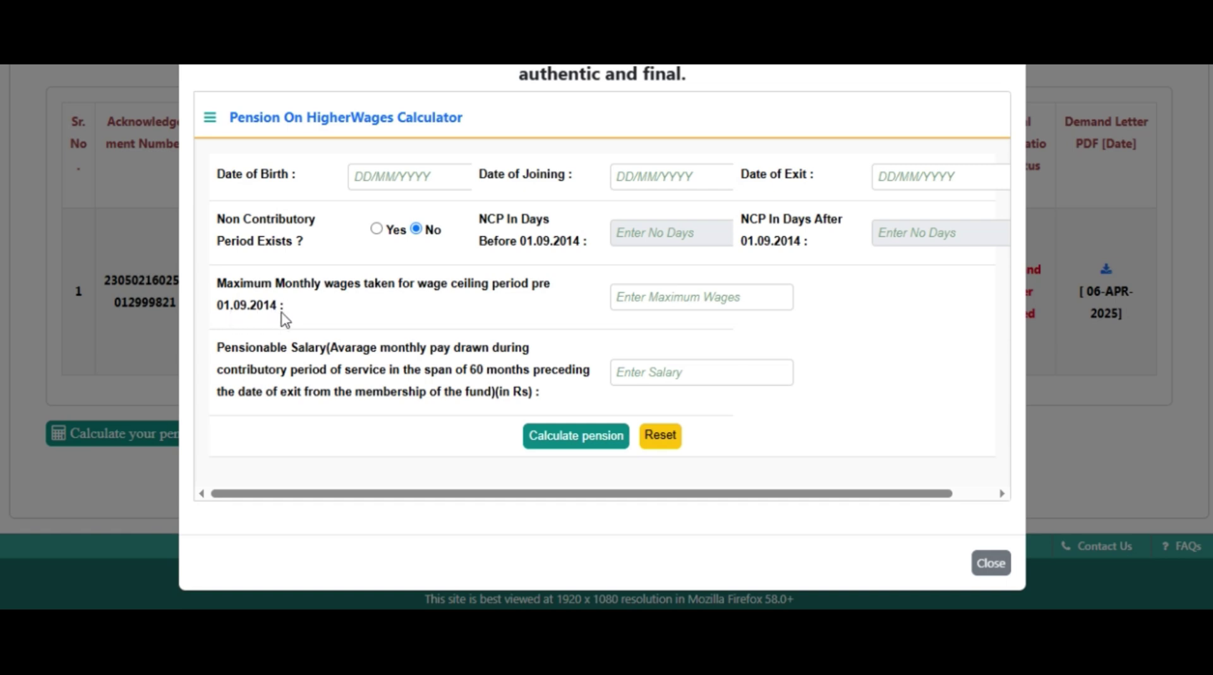
drag(227, 293, 359, 305)
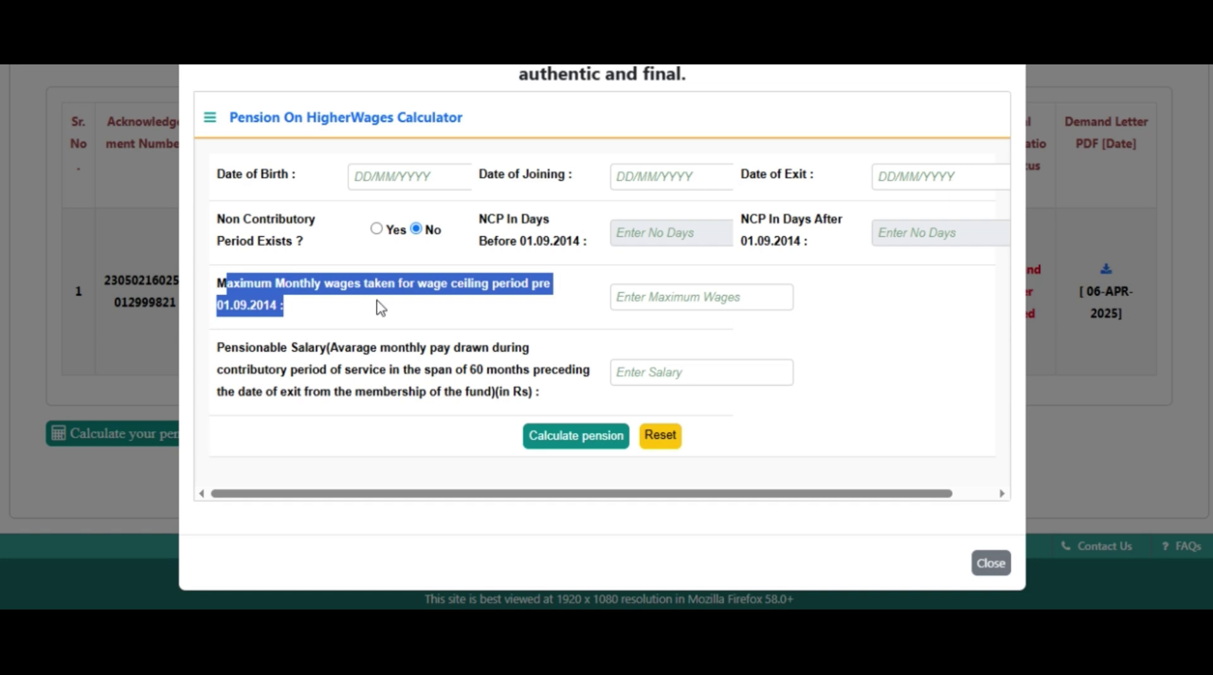
click(947, 351)
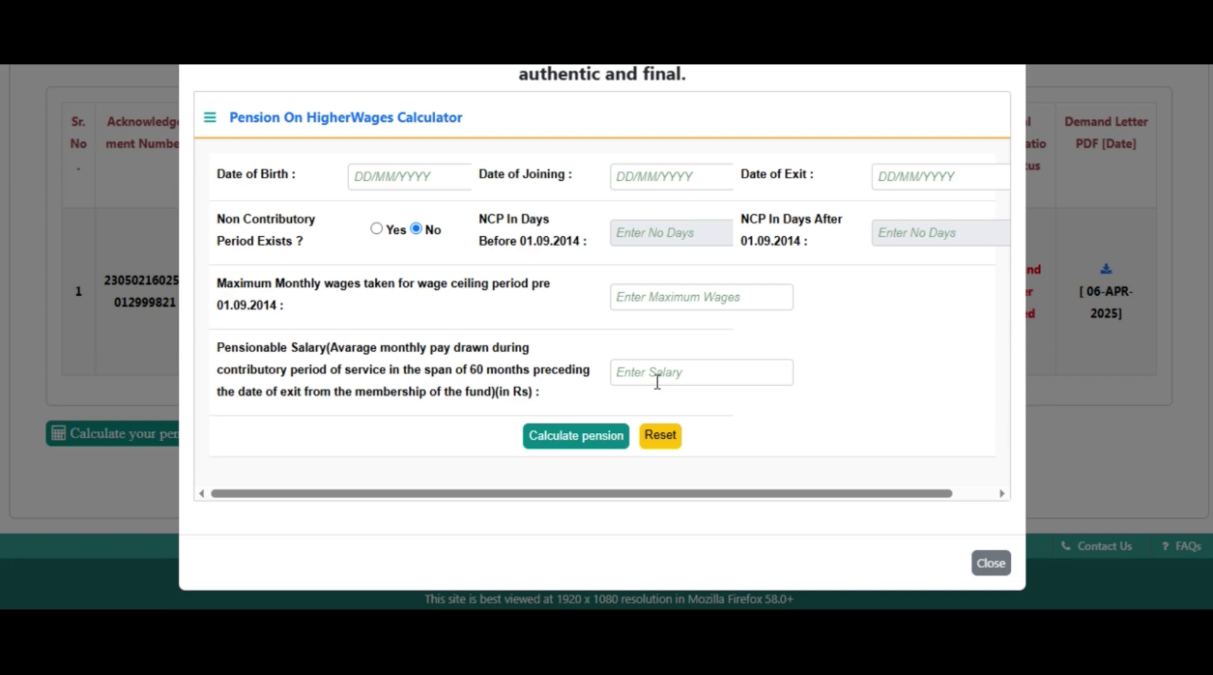
scroll(785, 405, up, 2)
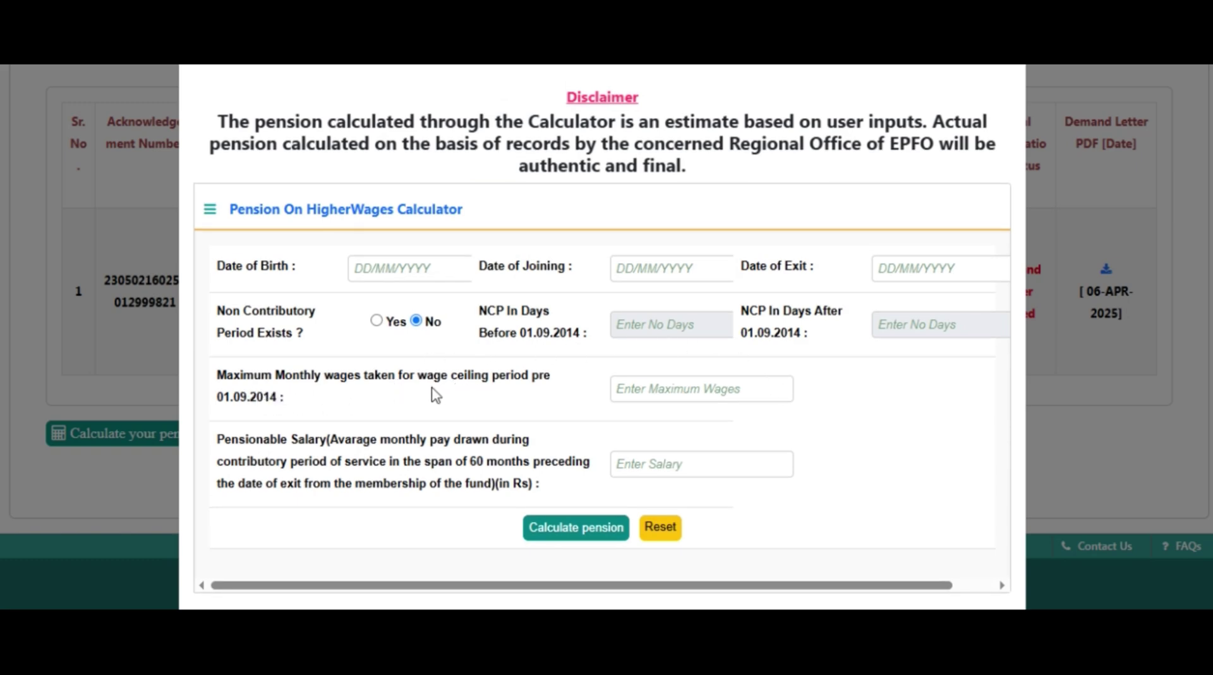
drag(423, 385, 495, 389)
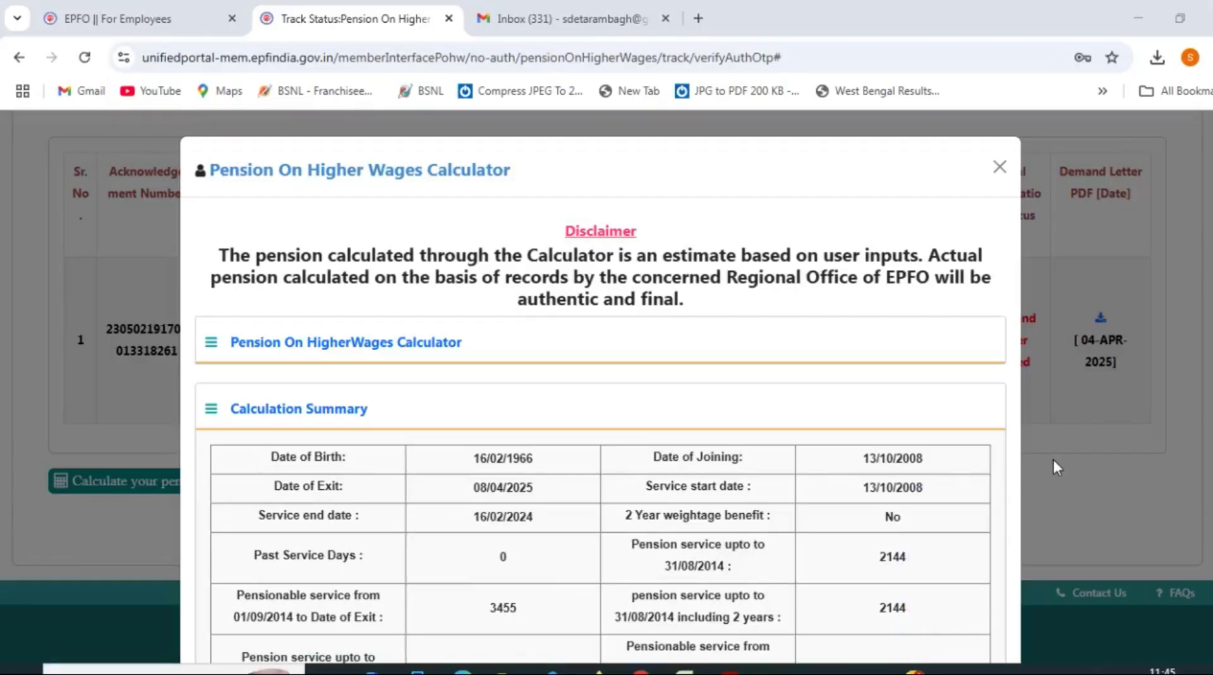
Examine the second member's calculation summary, including service periods, maximum wages, pensionable salary and total pension formula, and close it
scroll(1052, 460, down, 2)
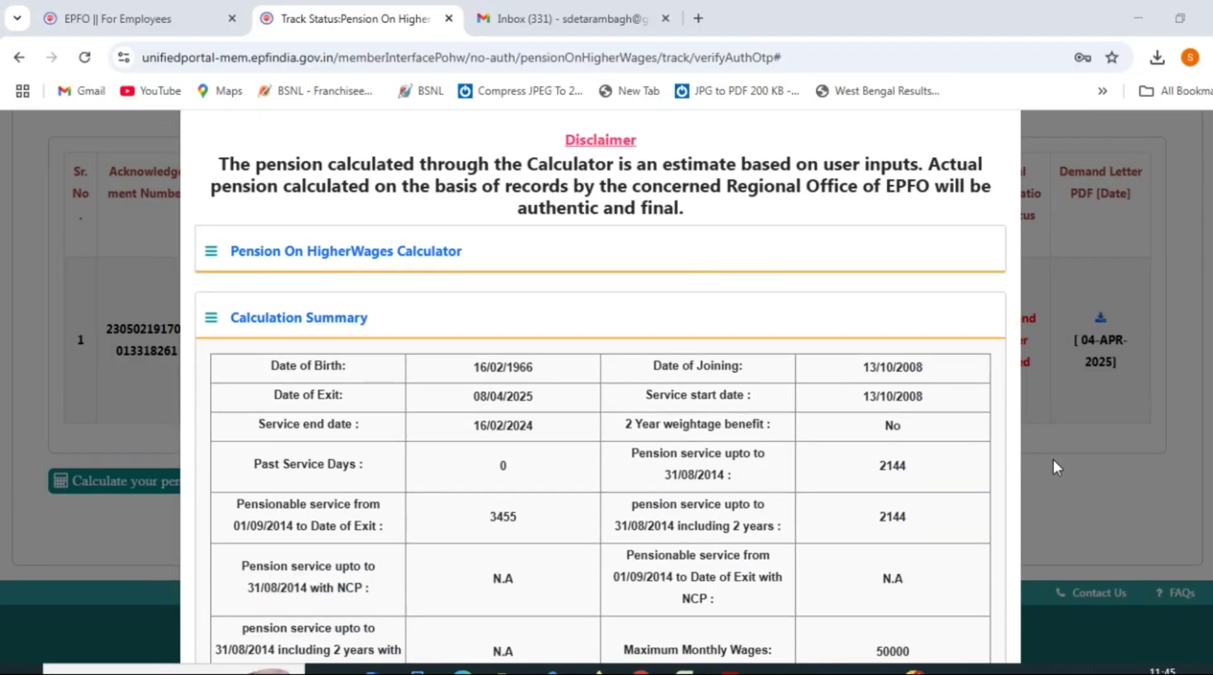
scroll(1052, 460, down, 2)
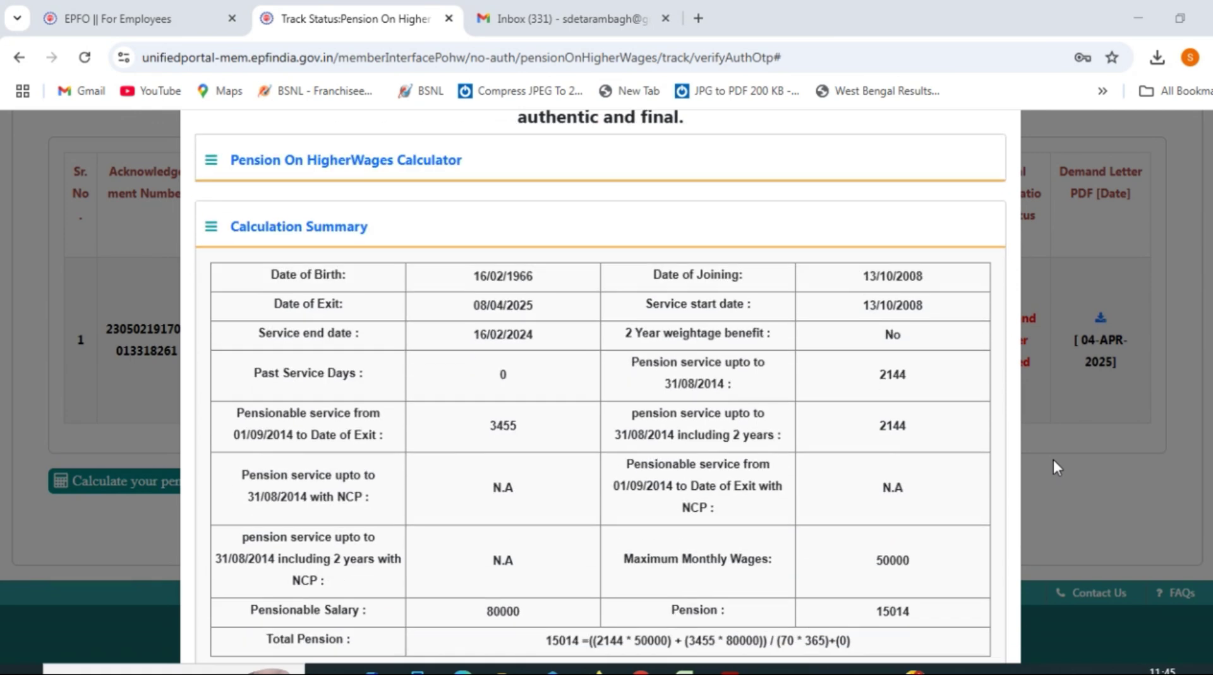
scroll(1052, 460, up, 2)
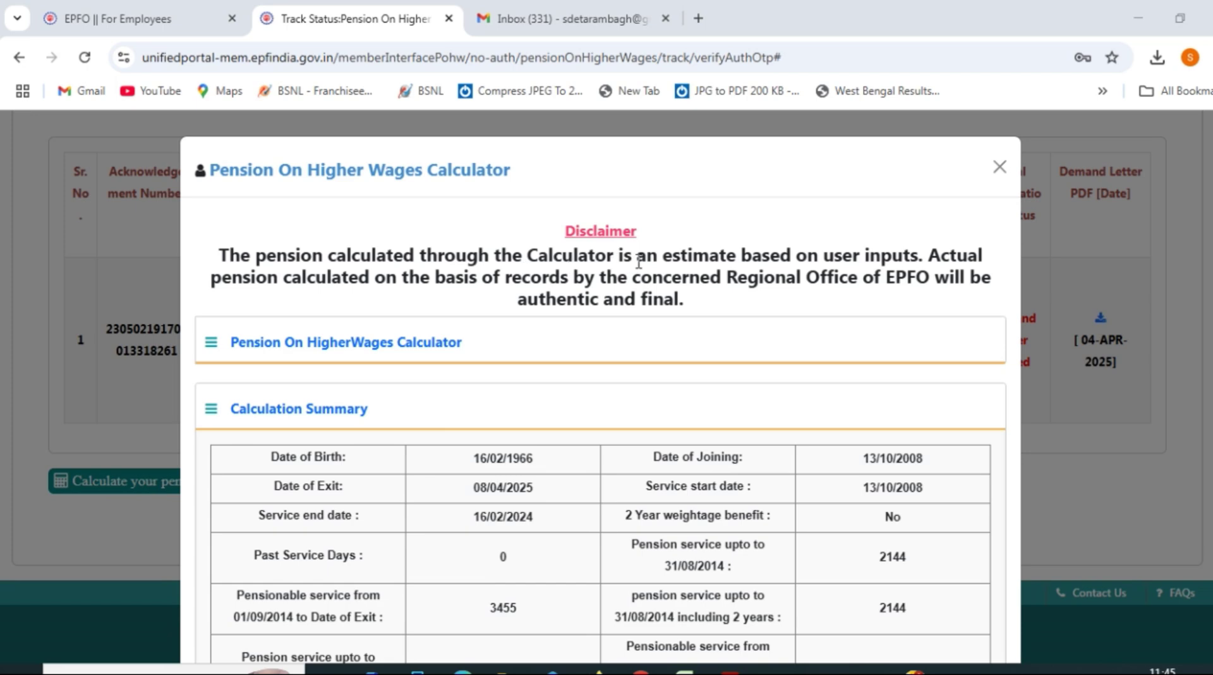
scroll(883, 420, down, 2)
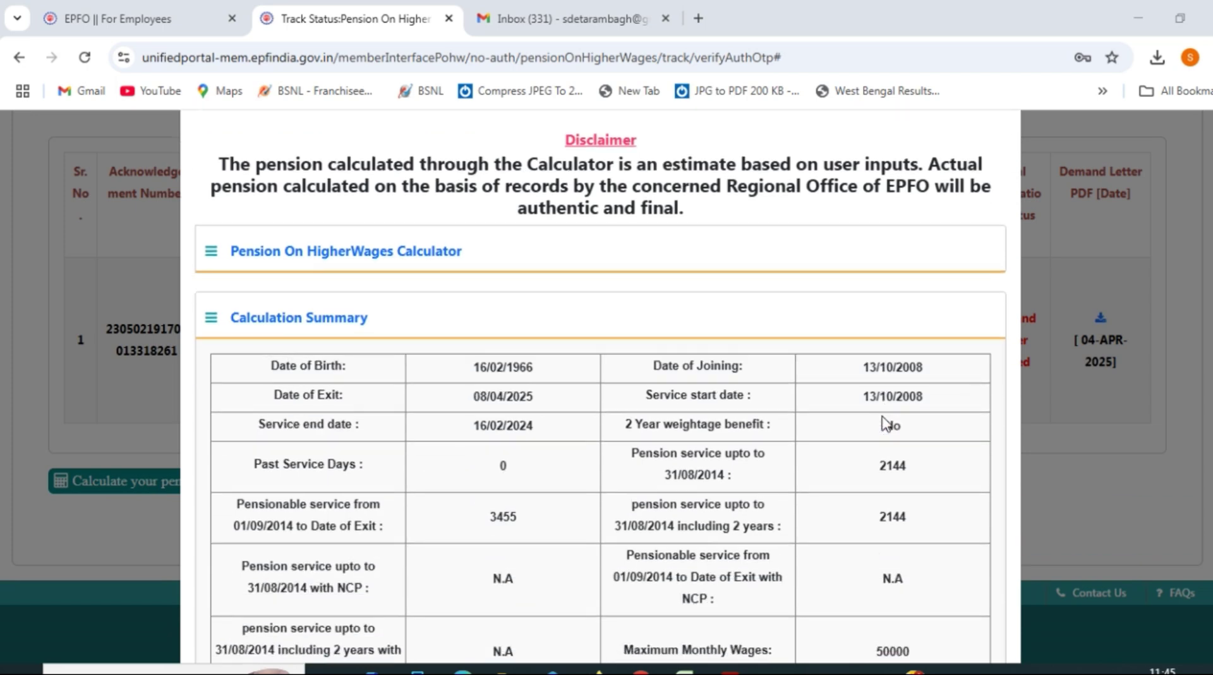
scroll(885, 422, down, 4)
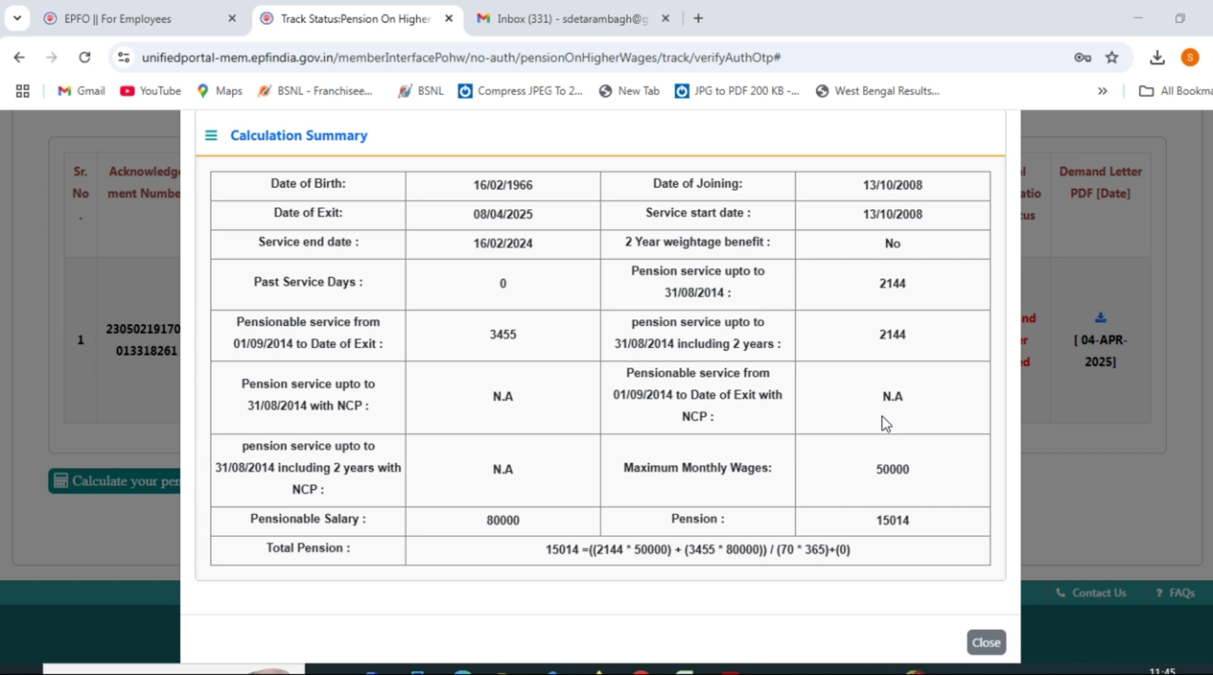
scroll(828, 436, up, 5)
scroll(827, 436, down, 2)
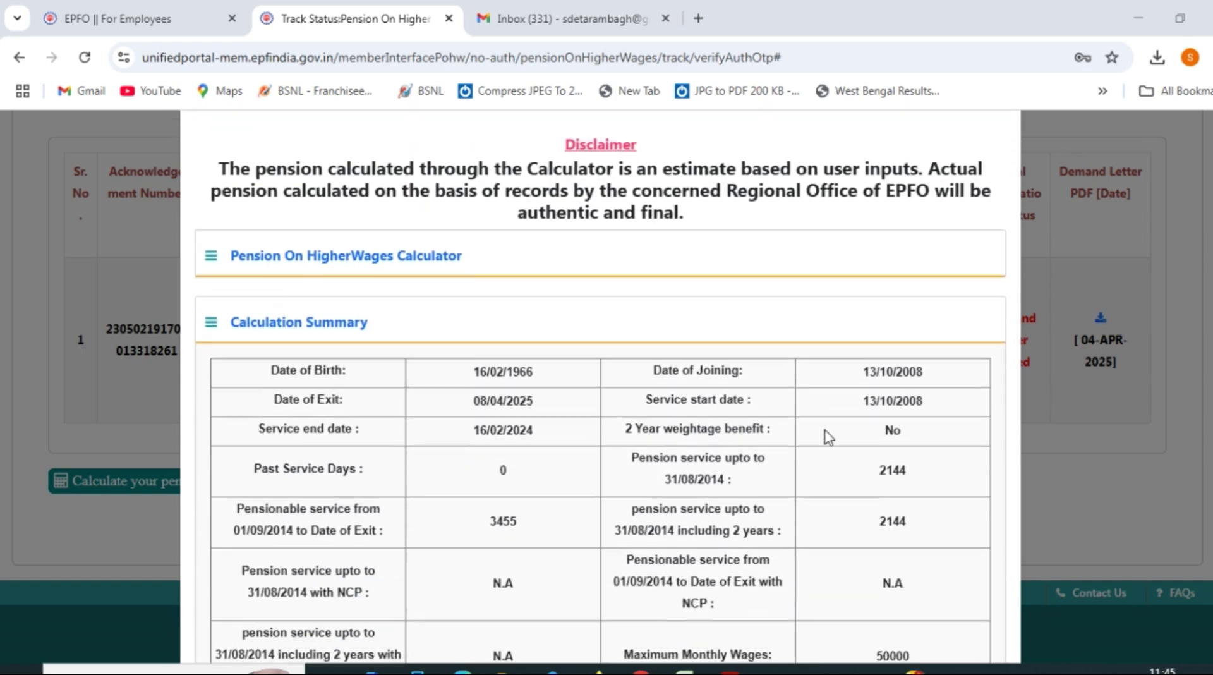
scroll(827, 436, down, 2)
scroll(828, 436, down, 1)
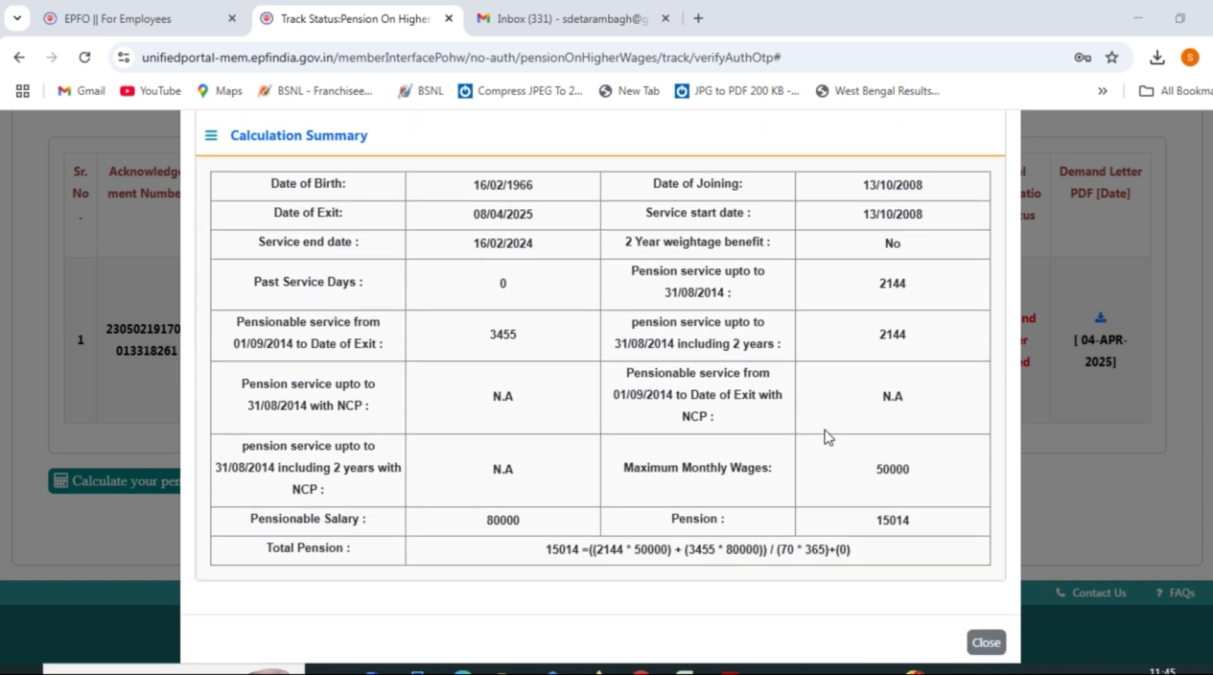
scroll(828, 436, down, 1)
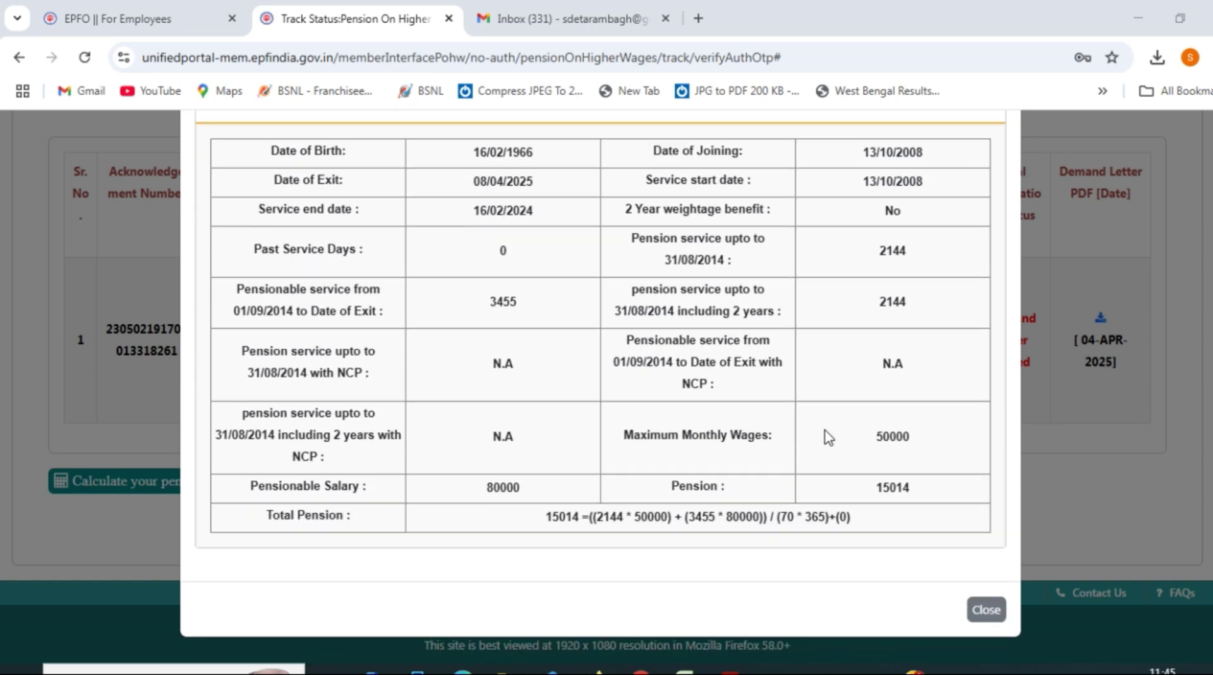
scroll(839, 455, up, 1)
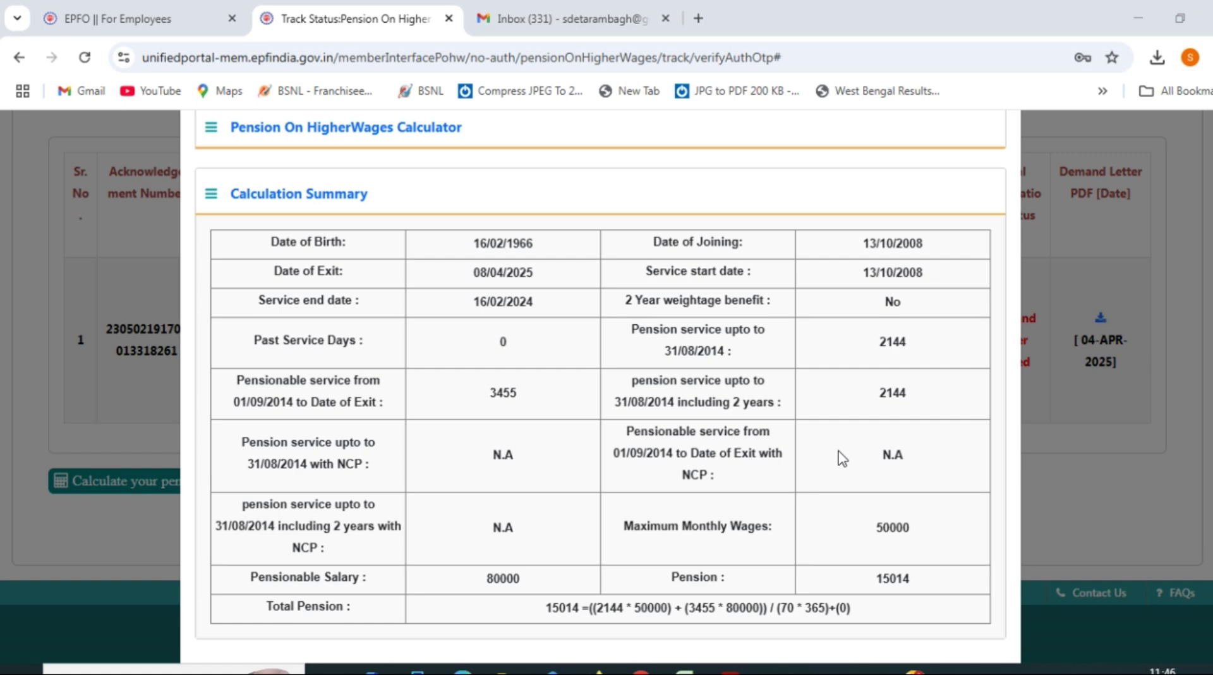
scroll(888, 556, down, 2)
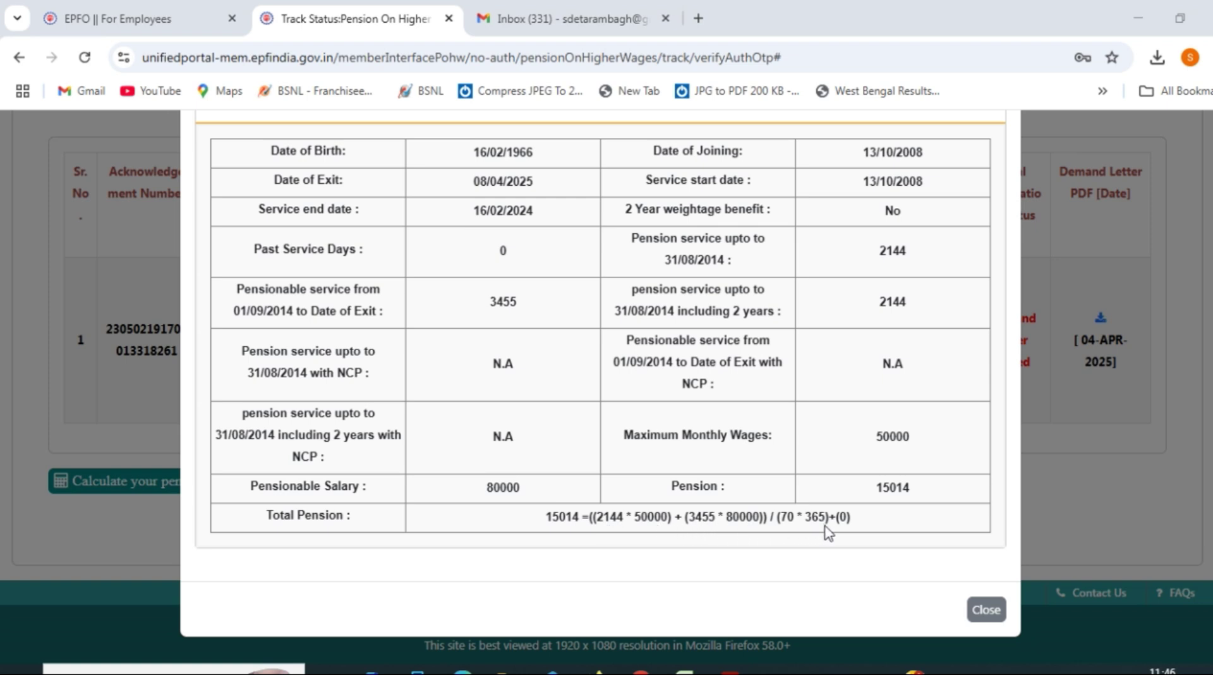
click(984, 610)
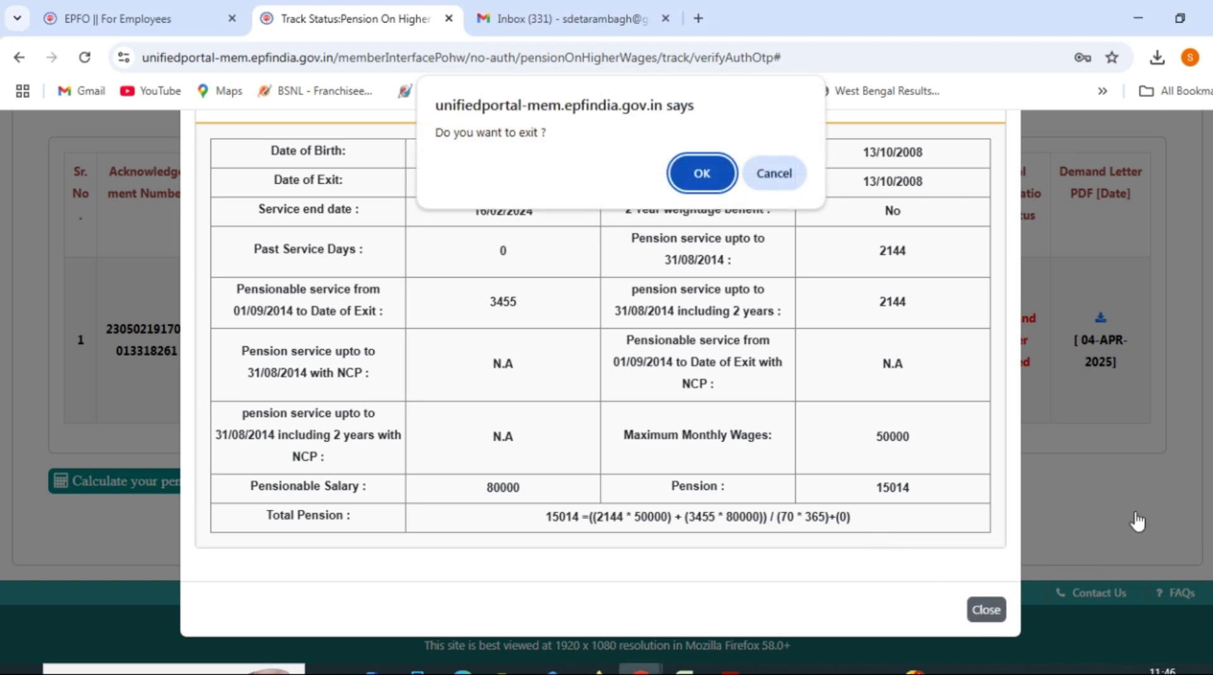